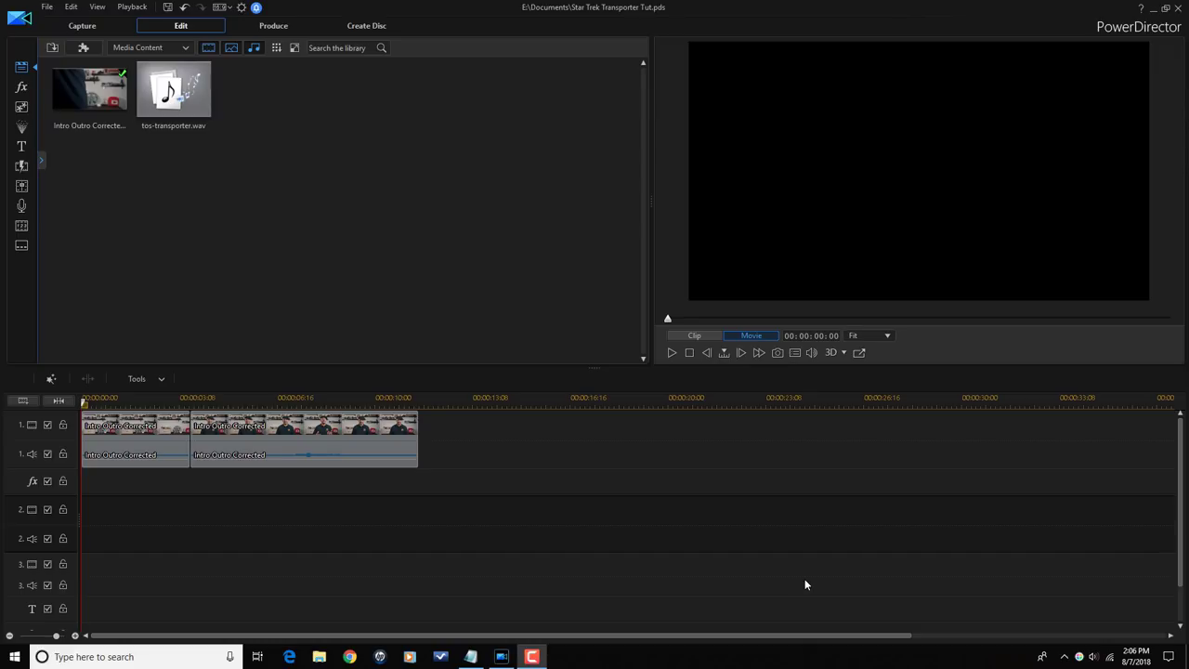
# Place the Frozen transition from the Alpha category at the cut between the two clips on video track 1
pyautogui.click(153, 401)
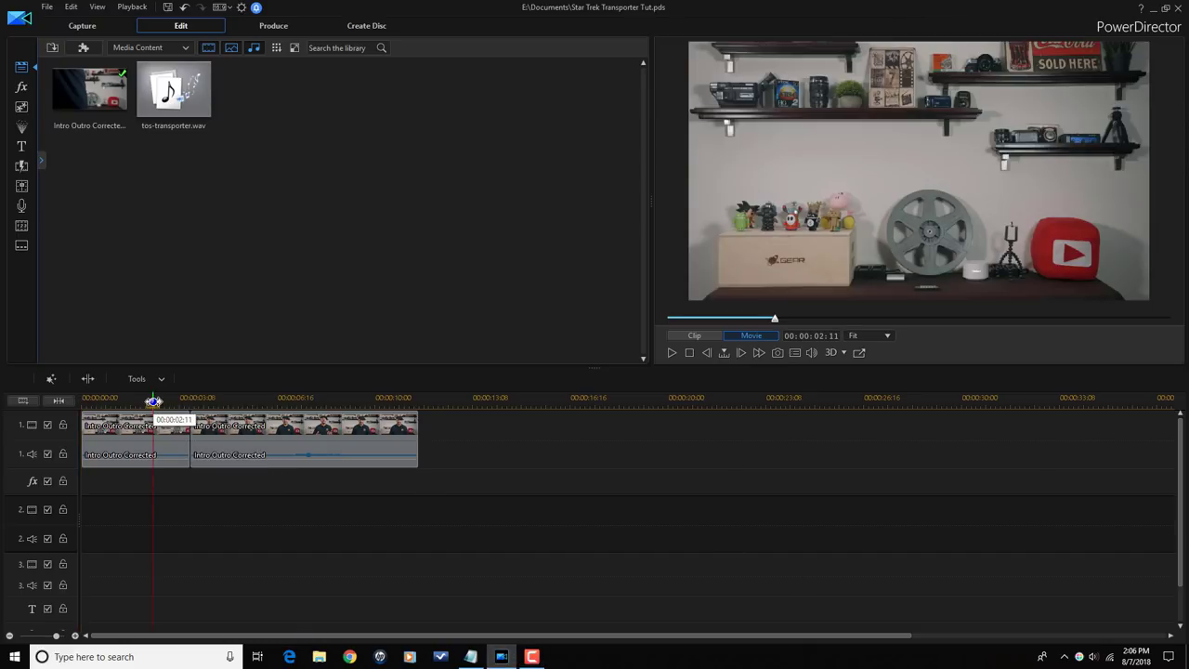
pyautogui.moveTo(153, 400); pyautogui.dragTo(284, 405)
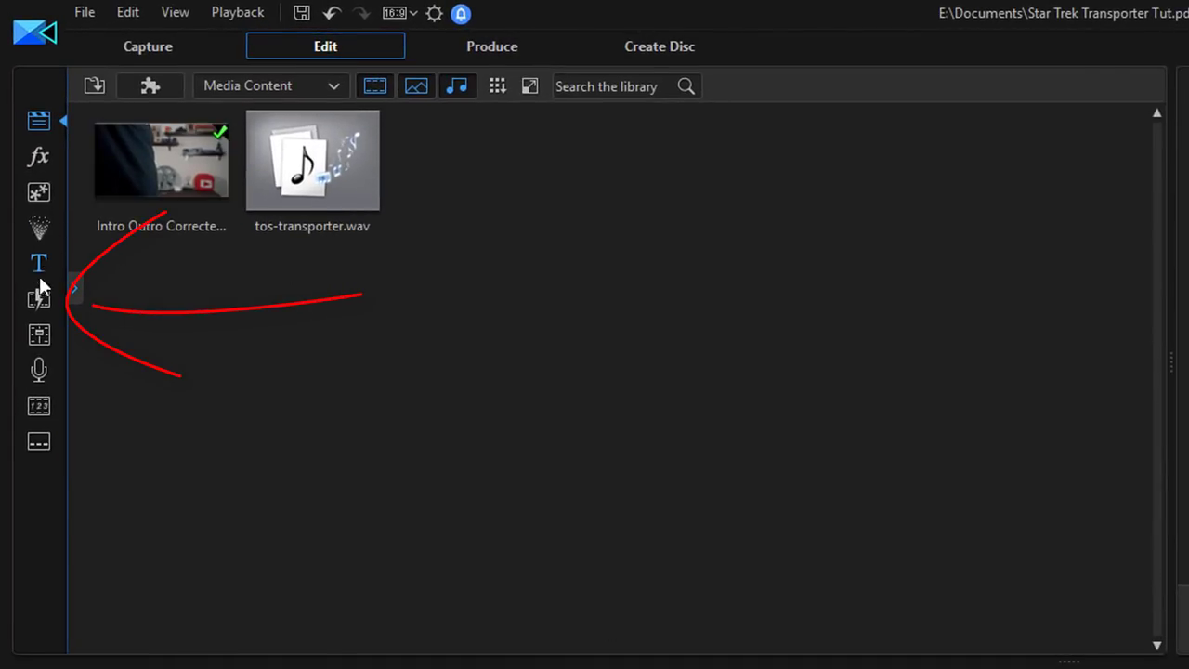
pyautogui.click(40, 299)
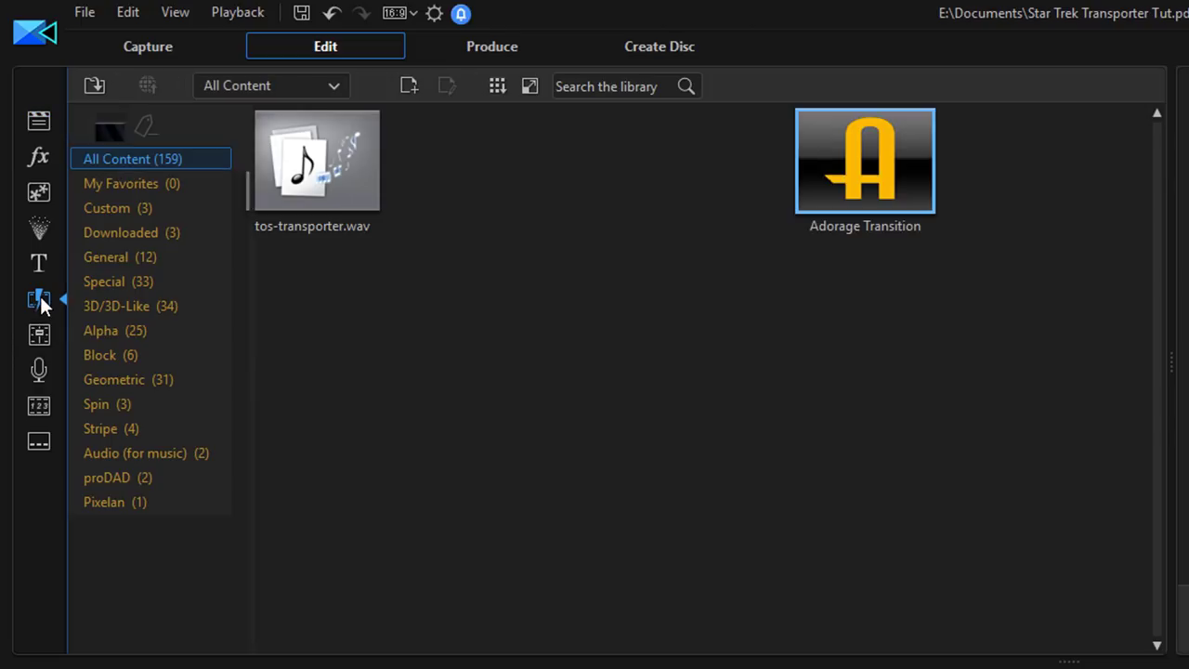
pyautogui.click(129, 338)
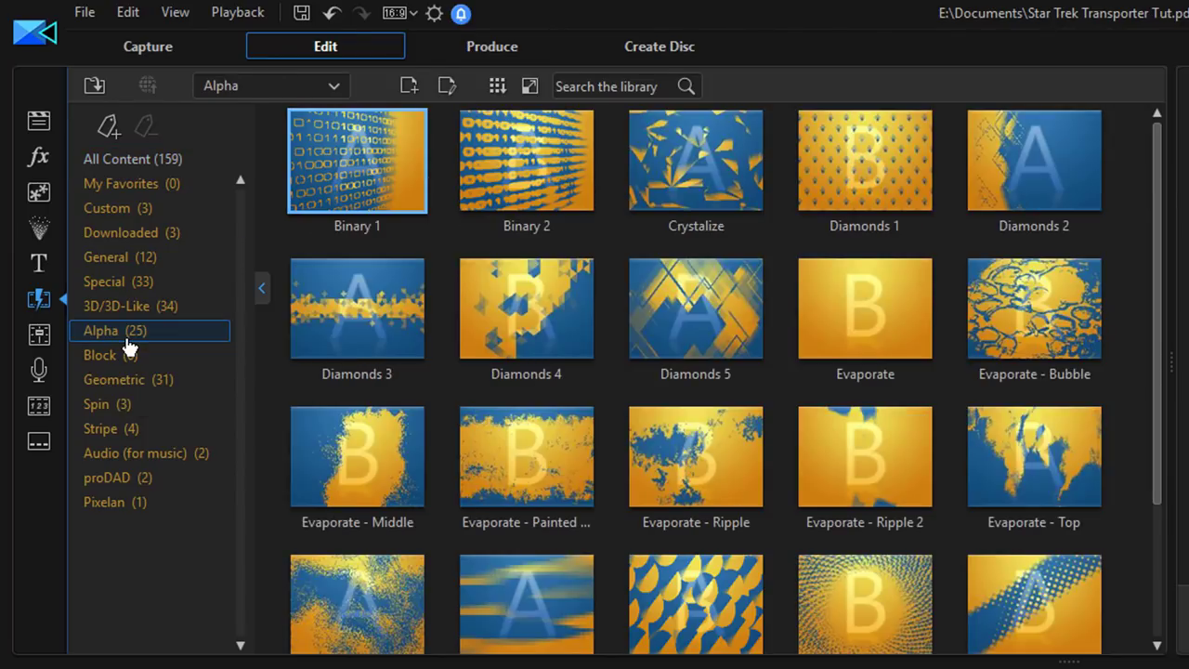
pyautogui.scroll(-3, 920, 380)
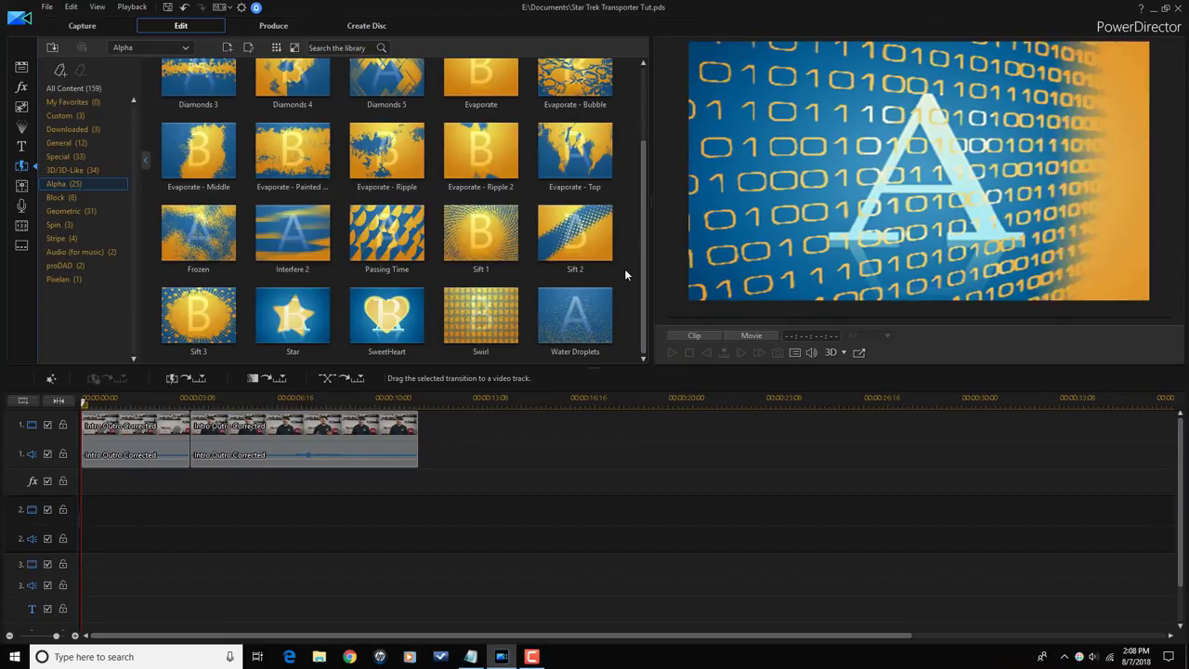
pyautogui.click(585, 271)
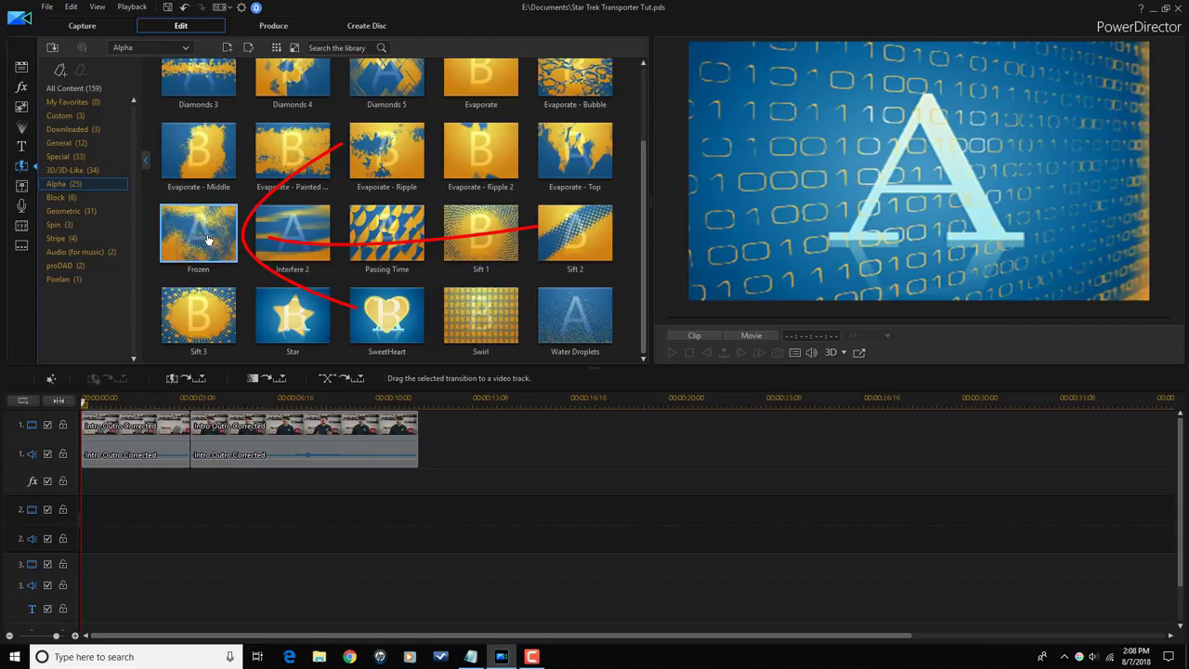
pyautogui.moveTo(206, 239); pyautogui.dragTo(186, 426)
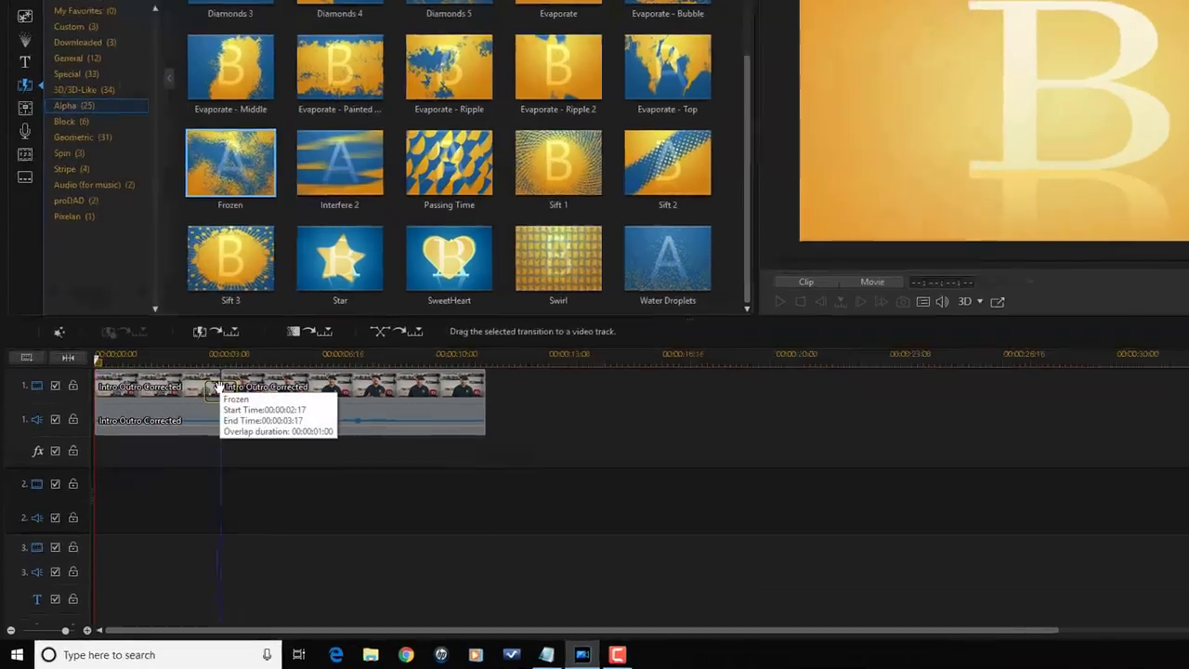
# Set the Frozen transition's duration to 00:00:05:00 and check its transition behavior settings
pyautogui.click(218, 389)
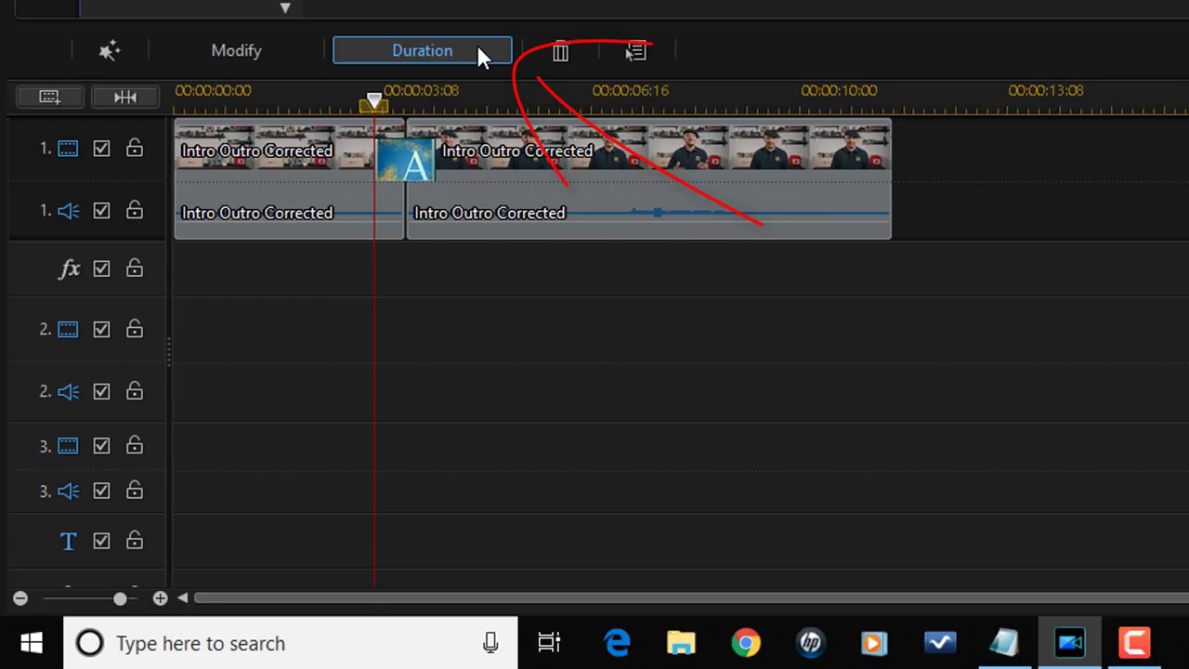
pyautogui.click(477, 48)
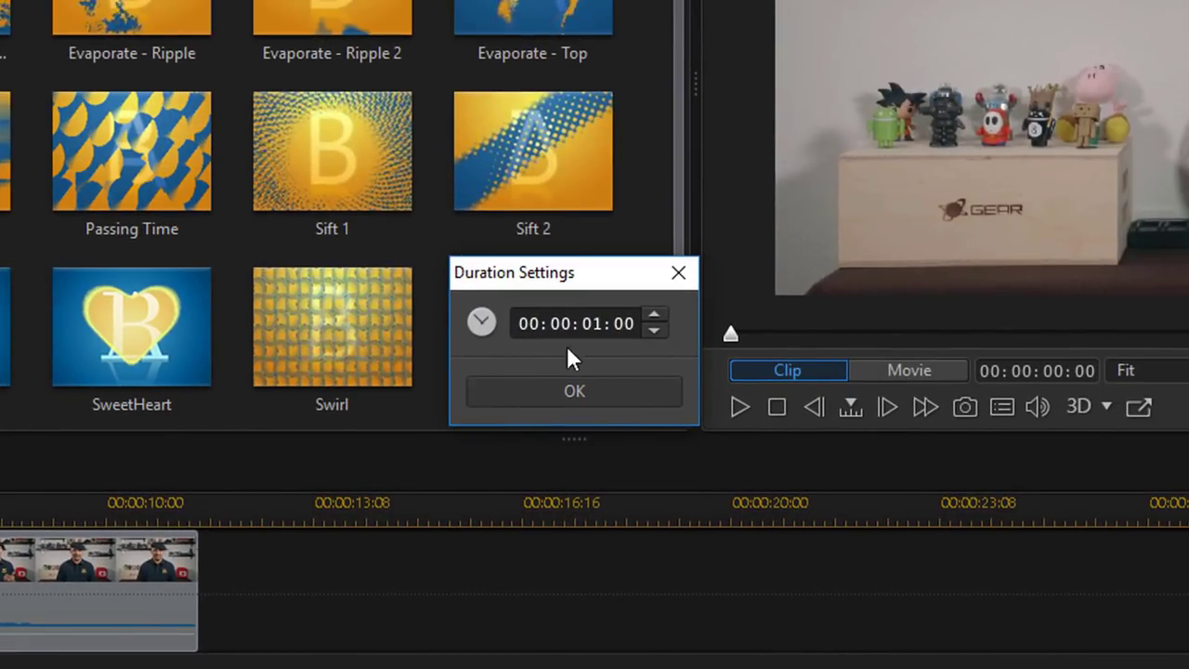
pyautogui.click(587, 323)
pyautogui.write('05:00')
pyautogui.press('Return')
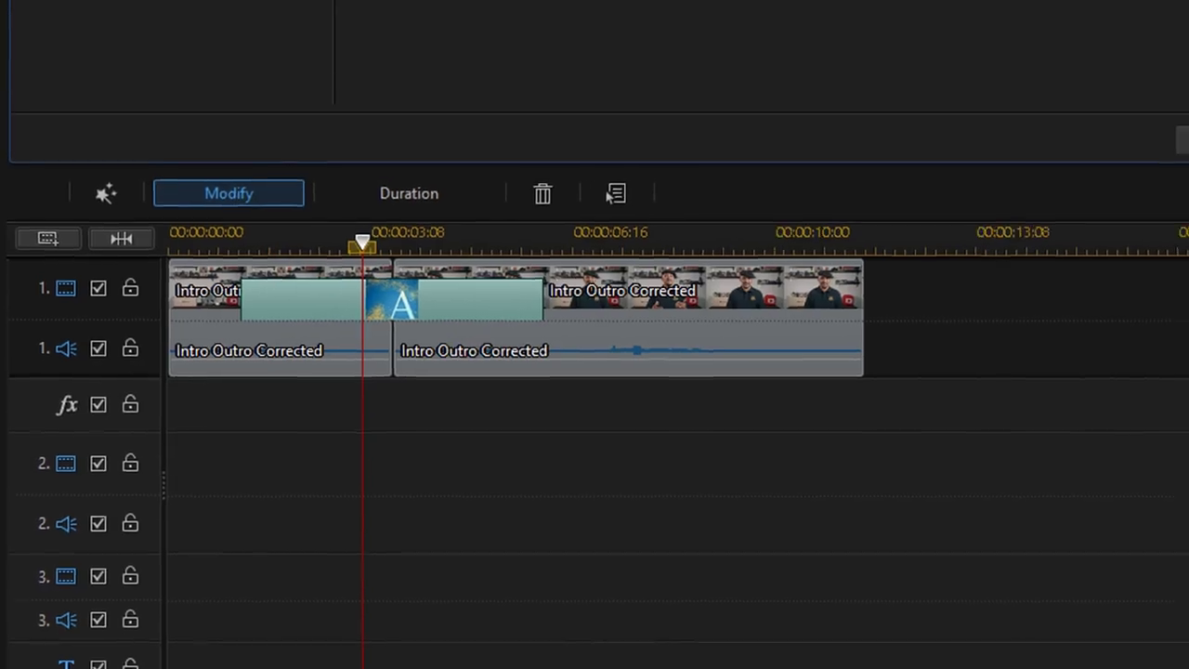
pyautogui.click(229, 194)
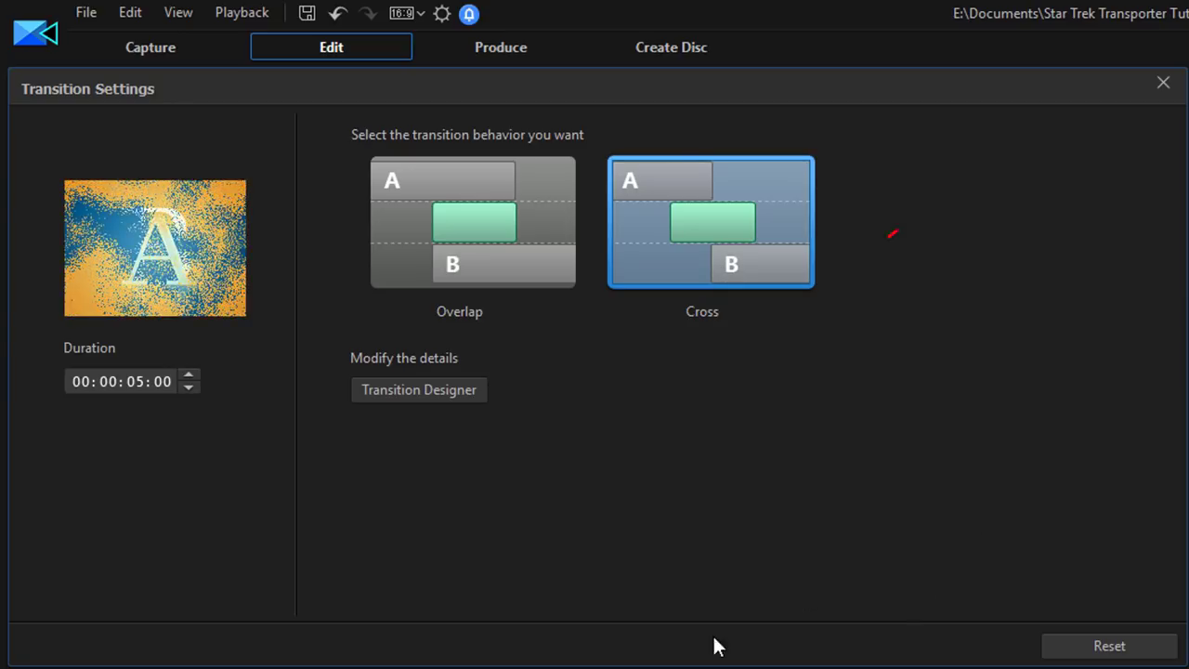
pyautogui.click(1165, 88)
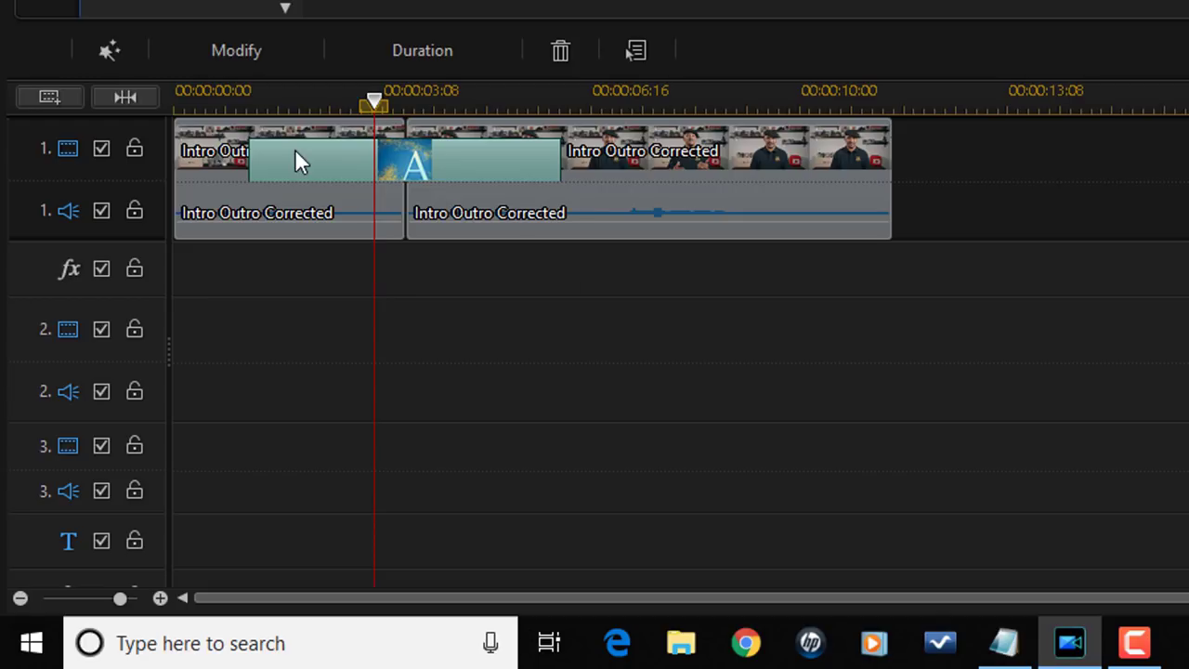
# Add a timeline marker at 00:00:01:05, where the Frozen transition begins
pyautogui.moveTo(299, 170)
pyautogui.moveTo(375, 101)
pyautogui.mouseDown()
pyautogui.moveTo(313, 109)
pyautogui.moveTo(269, 99)
pyautogui.moveTo(256, 113)
pyautogui.moveTo(247, 99)
pyautogui.mouseUp()
pyautogui.rightClick(247, 98)
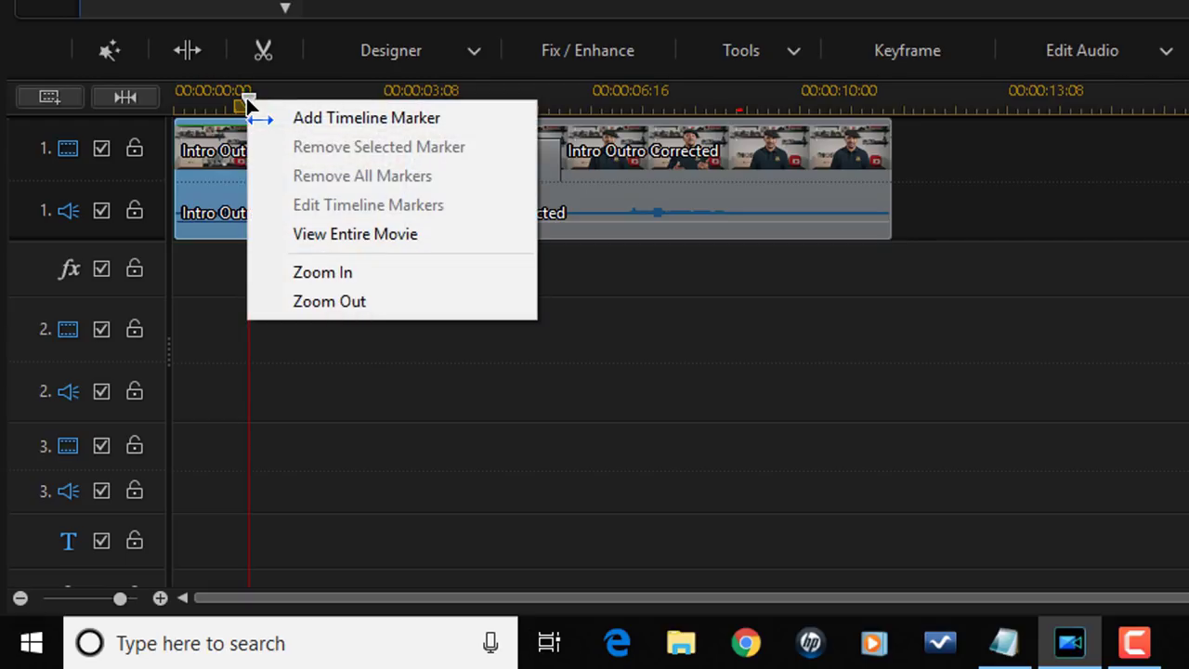
pyautogui.click(393, 120)
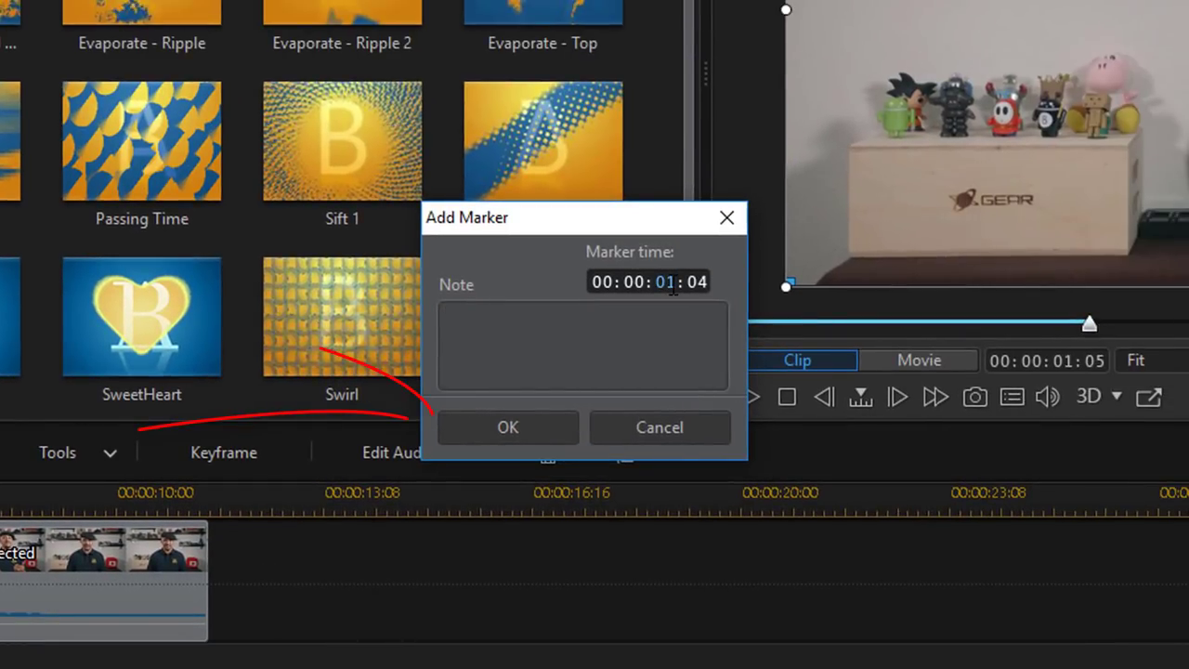
pyautogui.scroll(1, 796, 217)
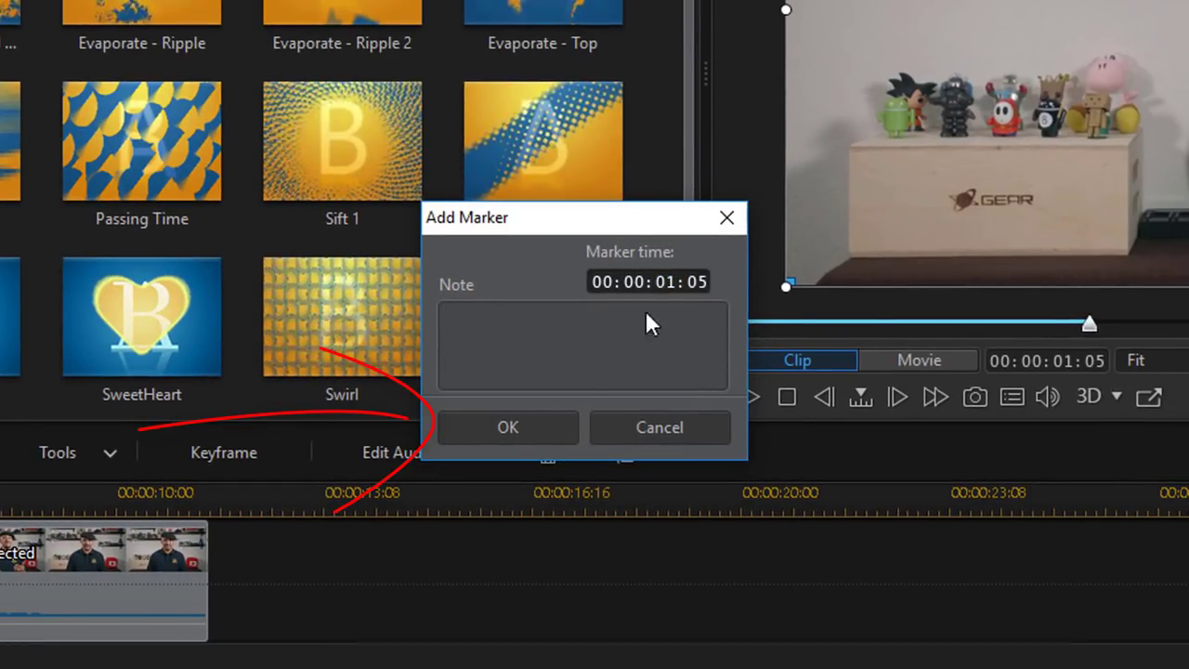
pyautogui.click(509, 429)
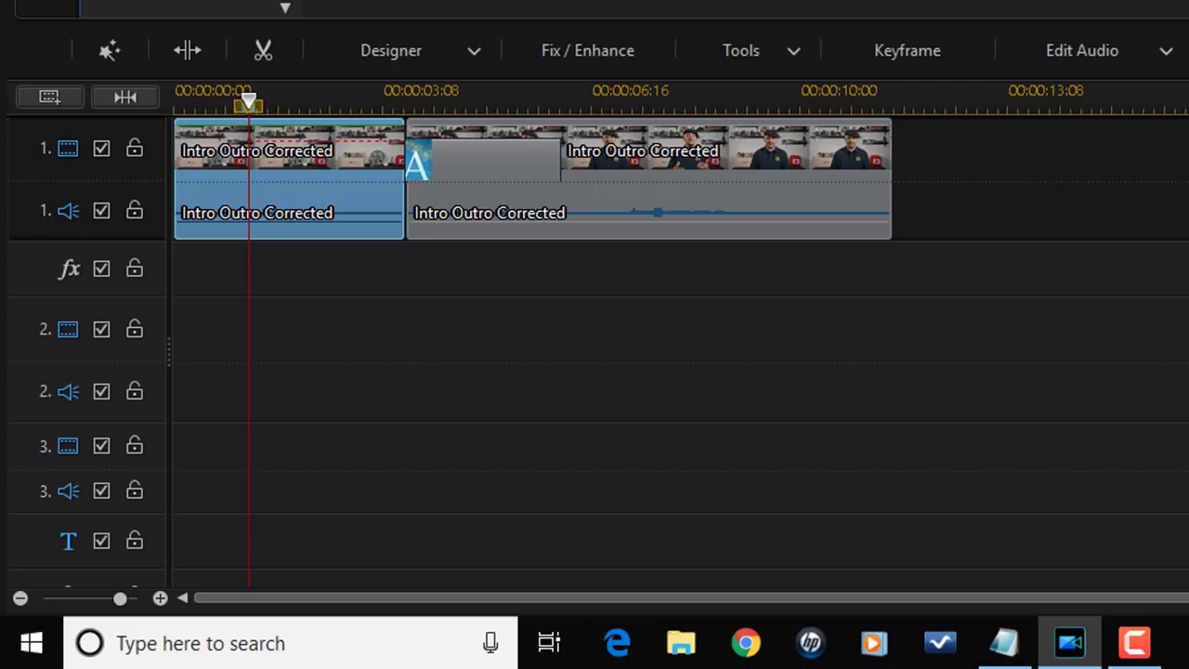
pyautogui.moveTo(247, 97)
pyautogui.mouseDown()
pyautogui.moveTo(326, 112)
pyautogui.moveTo(376, 105)
pyautogui.mouseUp()
pyautogui.click(249, 105)
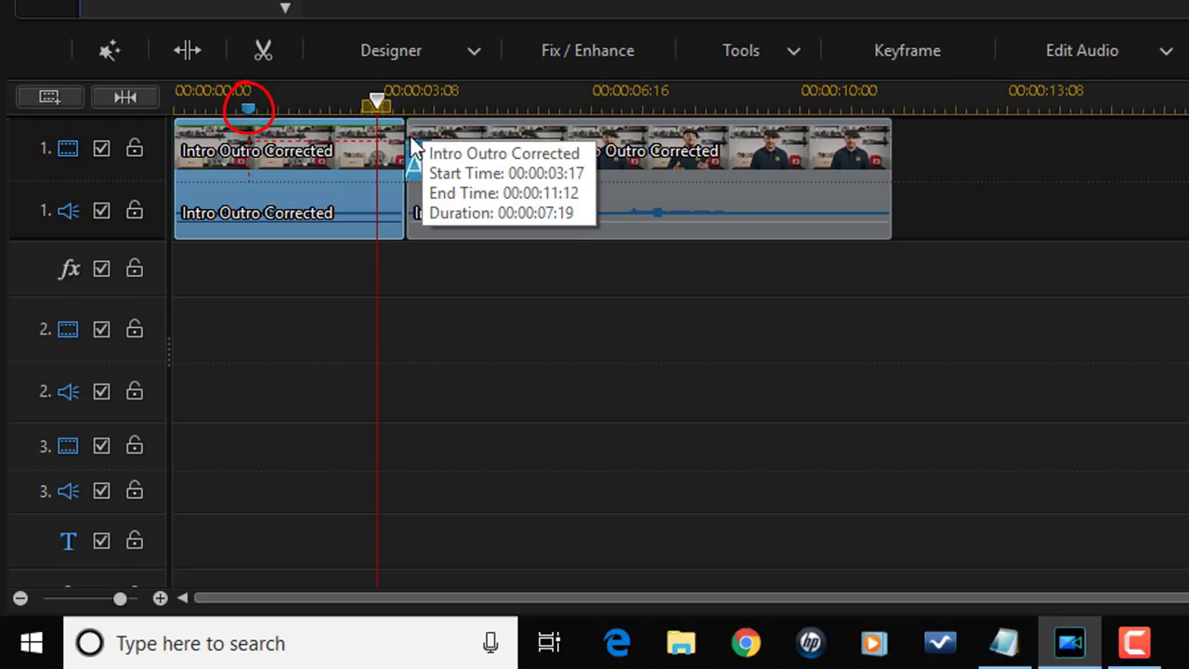
# Play the movie from 00:00:00:15 to preview the Frozen transition between the two clips
pyautogui.moveTo(376, 104)
pyautogui.mouseDown()
pyautogui.moveTo(327, 121)
pyautogui.moveTo(295, 111)
pyautogui.moveTo(300, 128)
pyautogui.moveTo(234, 160)
pyautogui.moveTo(218, 186)
pyautogui.mouseUp()
pyautogui.click(217, 191)
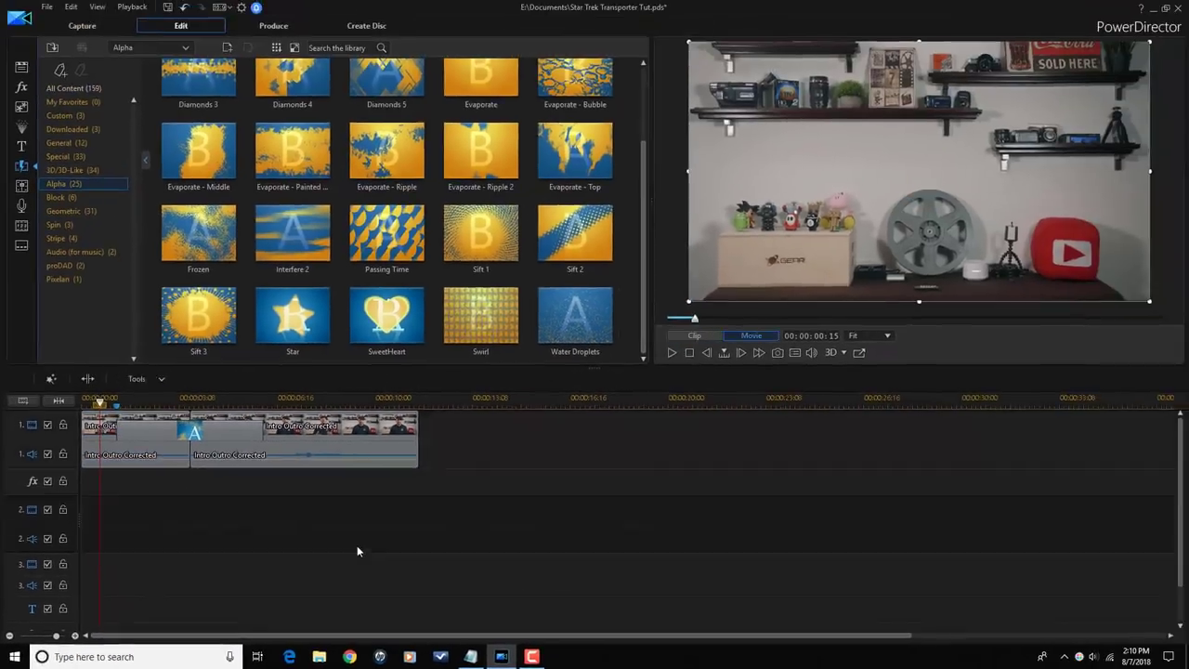
pyautogui.click(351, 547)
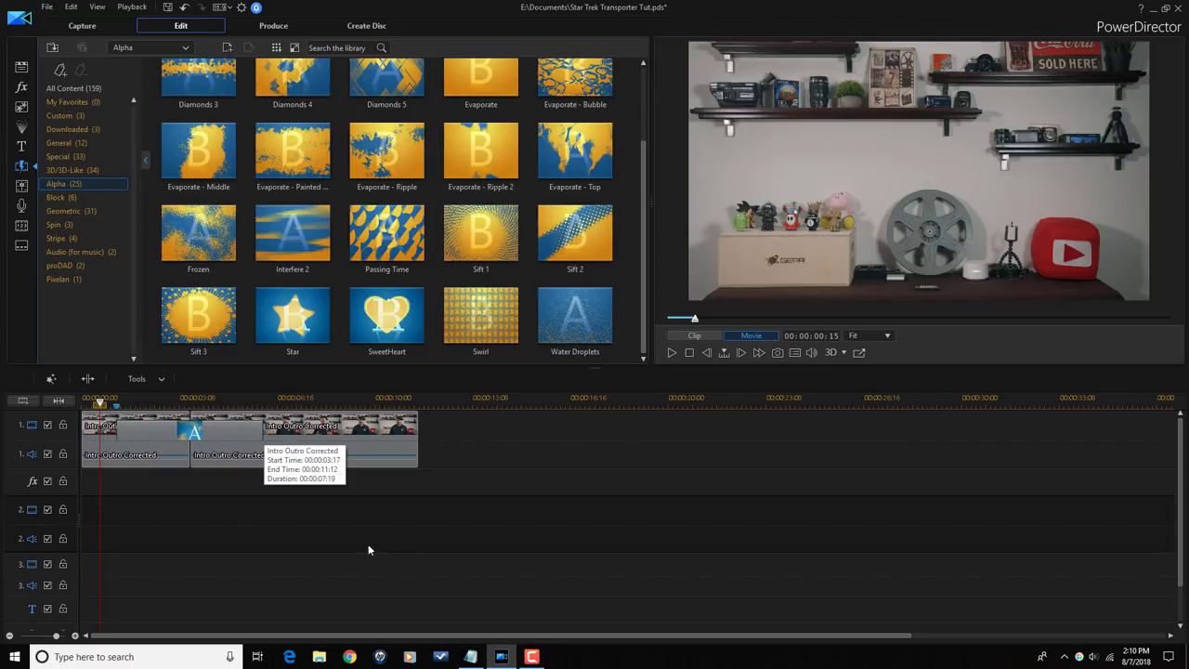
pyautogui.press('space')
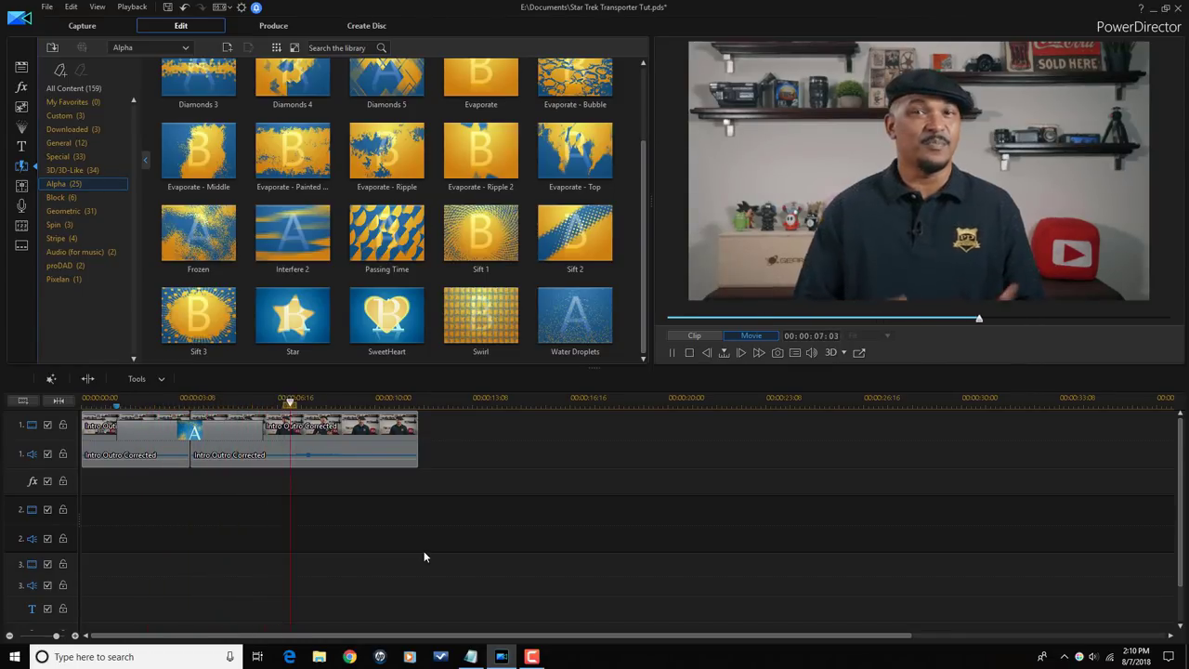
pyautogui.press('space')
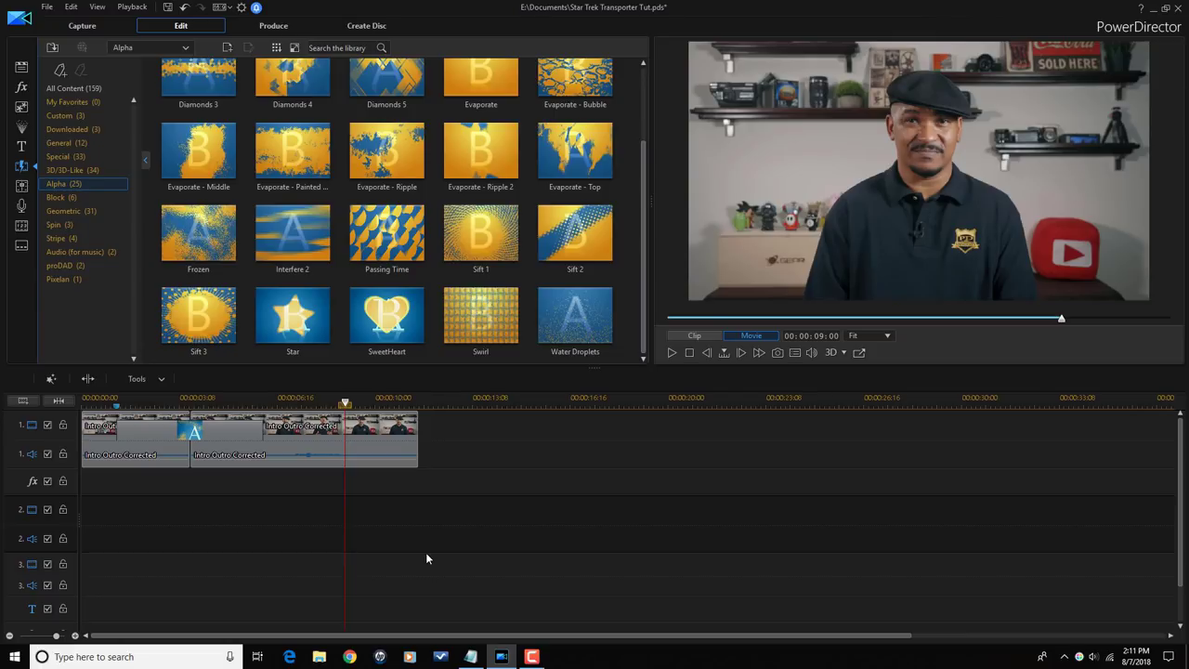
# Add tos-transporter.wav to audio track 2, starting at the timeline marker
pyautogui.click(22, 68)
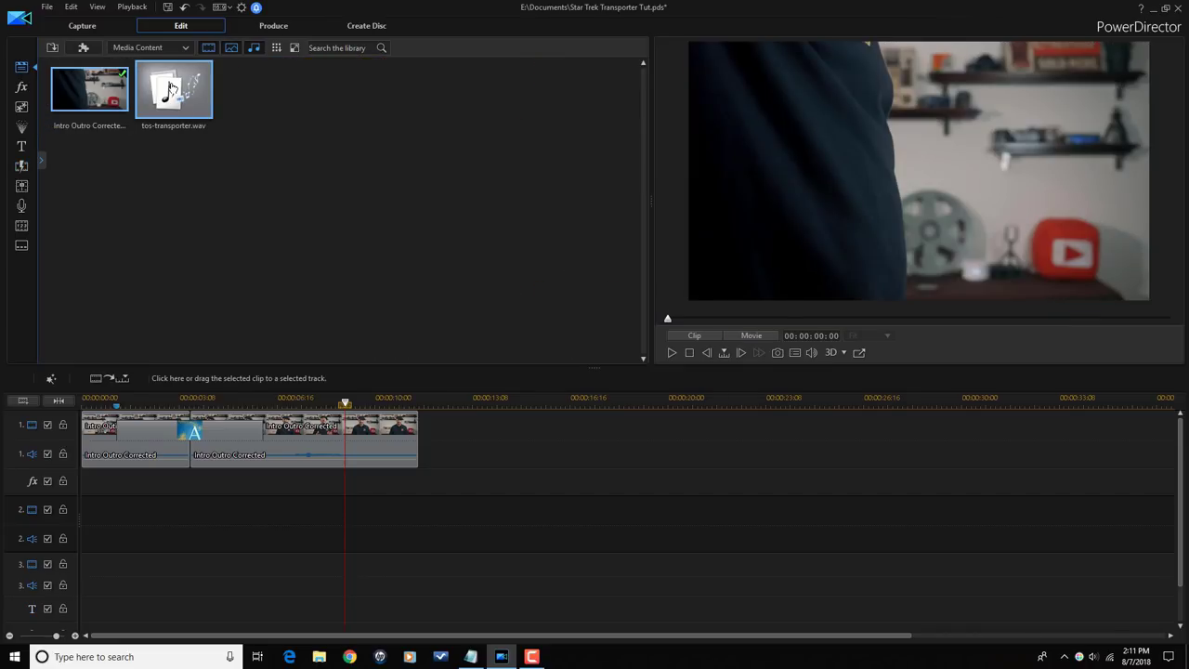
pyautogui.moveTo(171, 88); pyautogui.dragTo(162, 505)
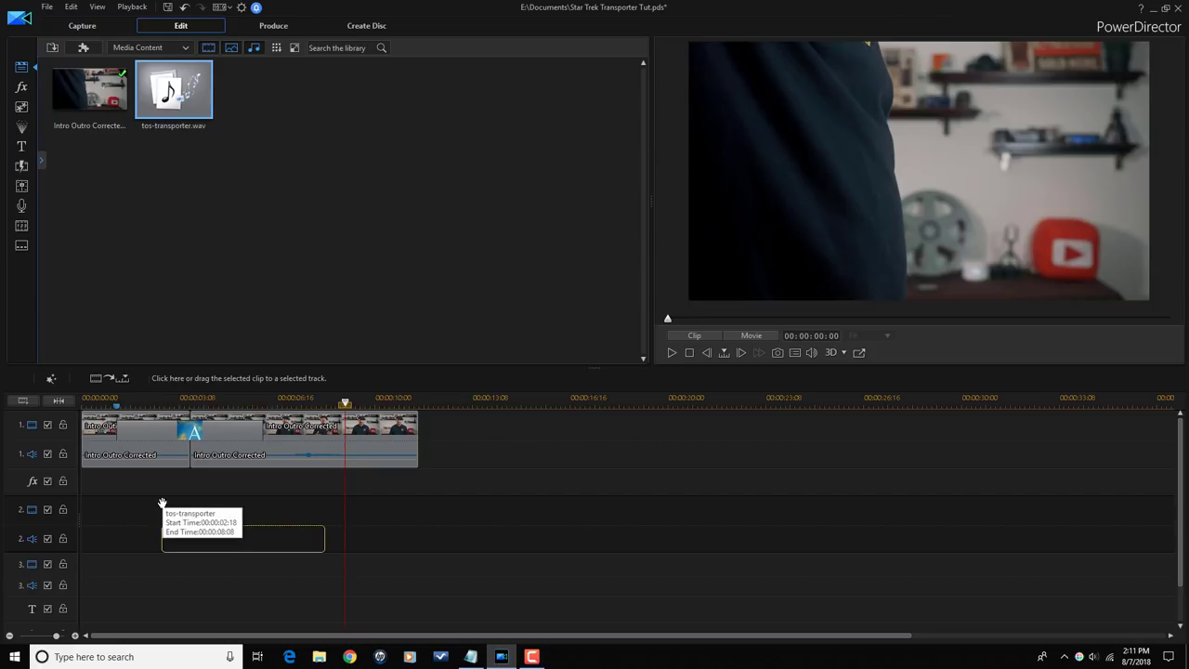
pyautogui.moveTo(161, 503); pyautogui.dragTo(162, 503)
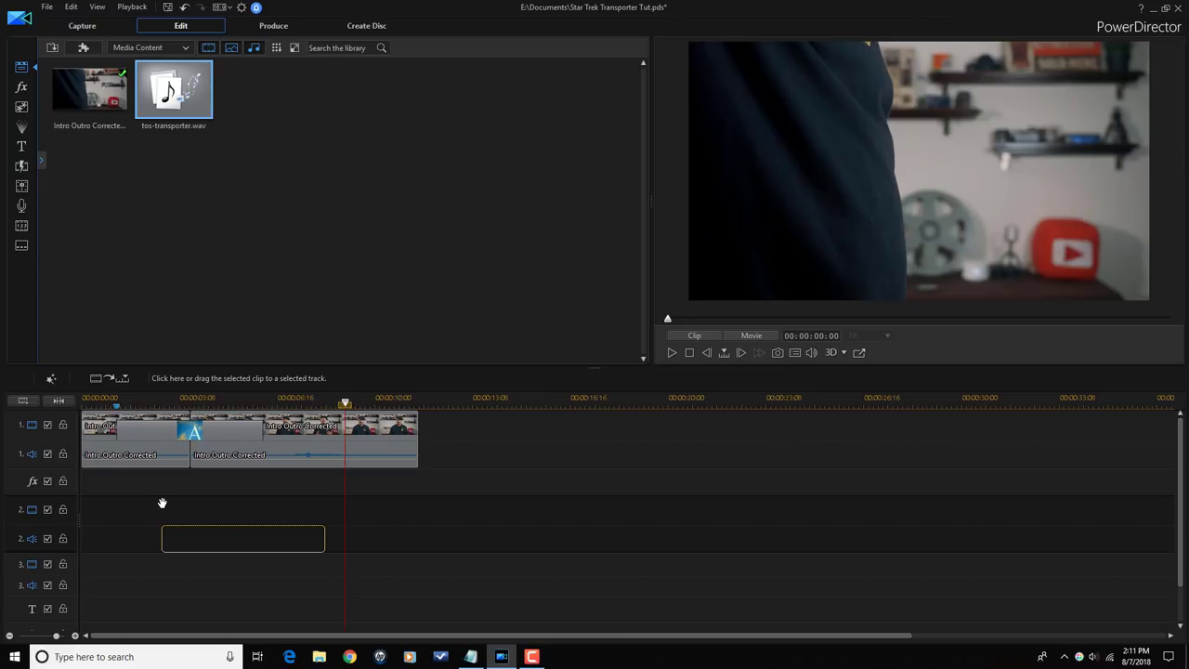
pyautogui.moveTo(162, 502); pyautogui.dragTo(119, 546)
pyautogui.moveTo(119, 546); pyautogui.dragTo(119, 547)
# Play the movie from 00:00:00:11 to preview the transition together with the transporter sound
pyautogui.click(95, 399)
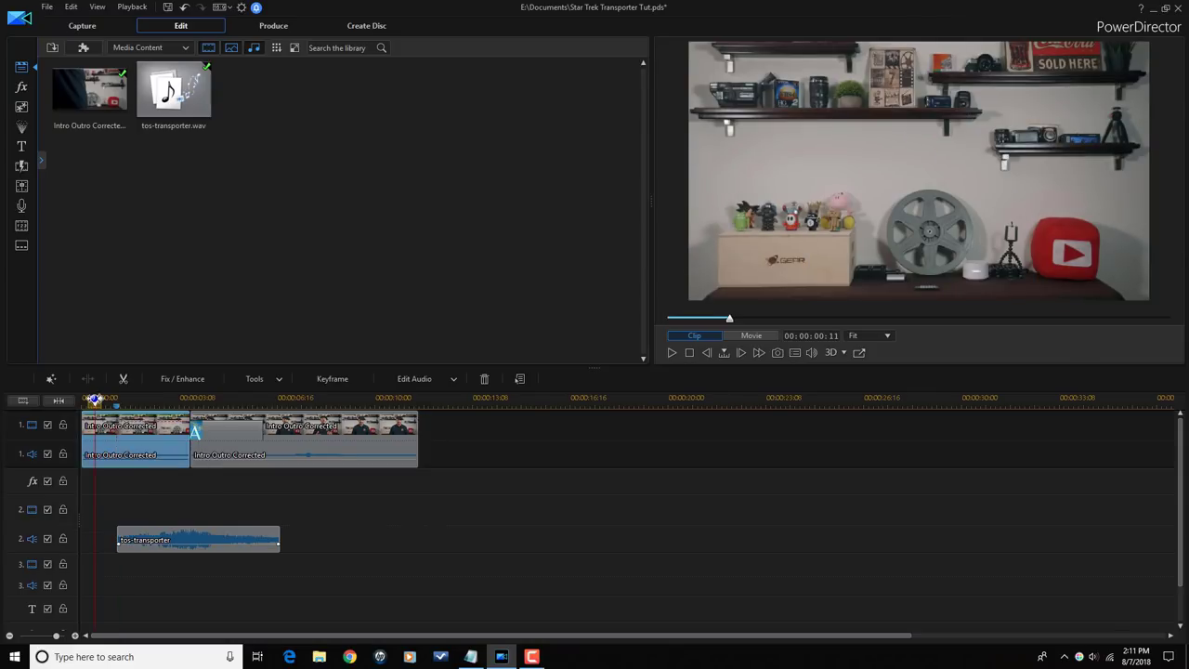
pyautogui.click(472, 525)
pyautogui.press('space')
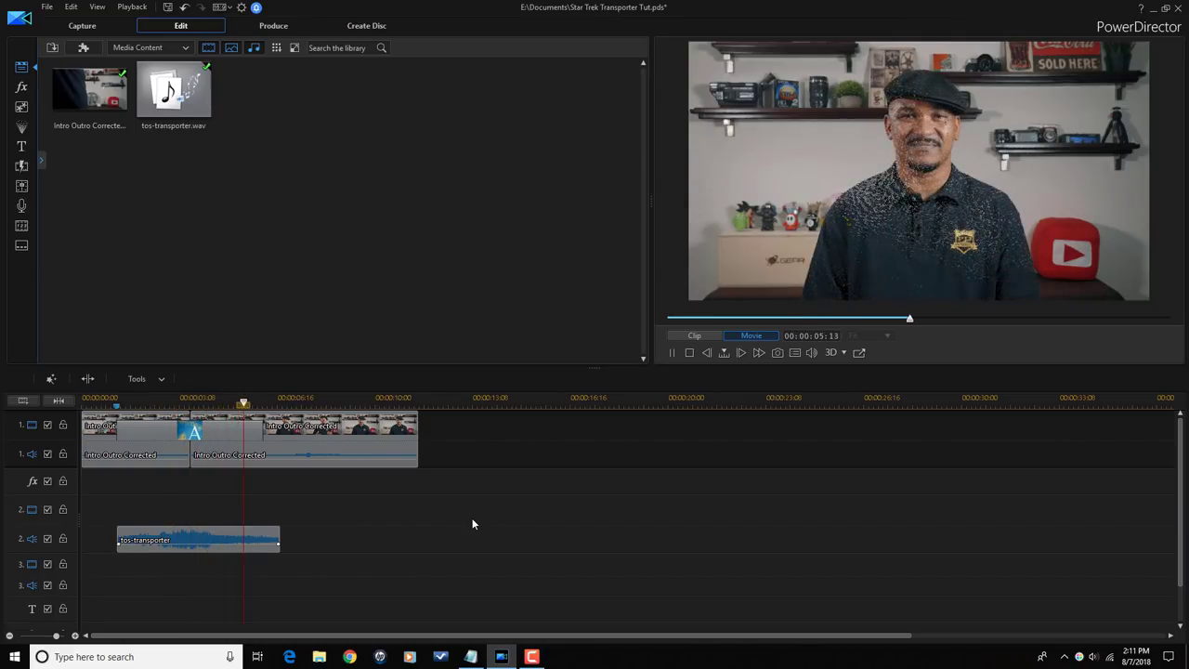
pyautogui.press('space')
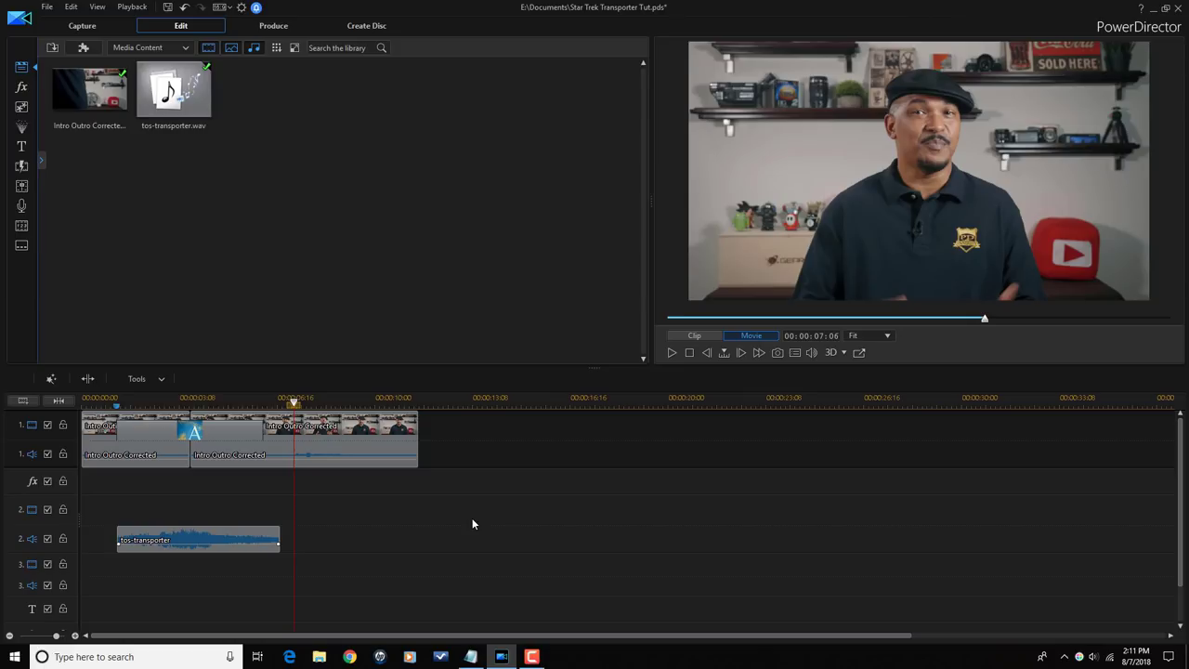
# Apply the Constant Gain audio transition to both the start and the end of the tos-transporter clip
pyautogui.click(247, 537)
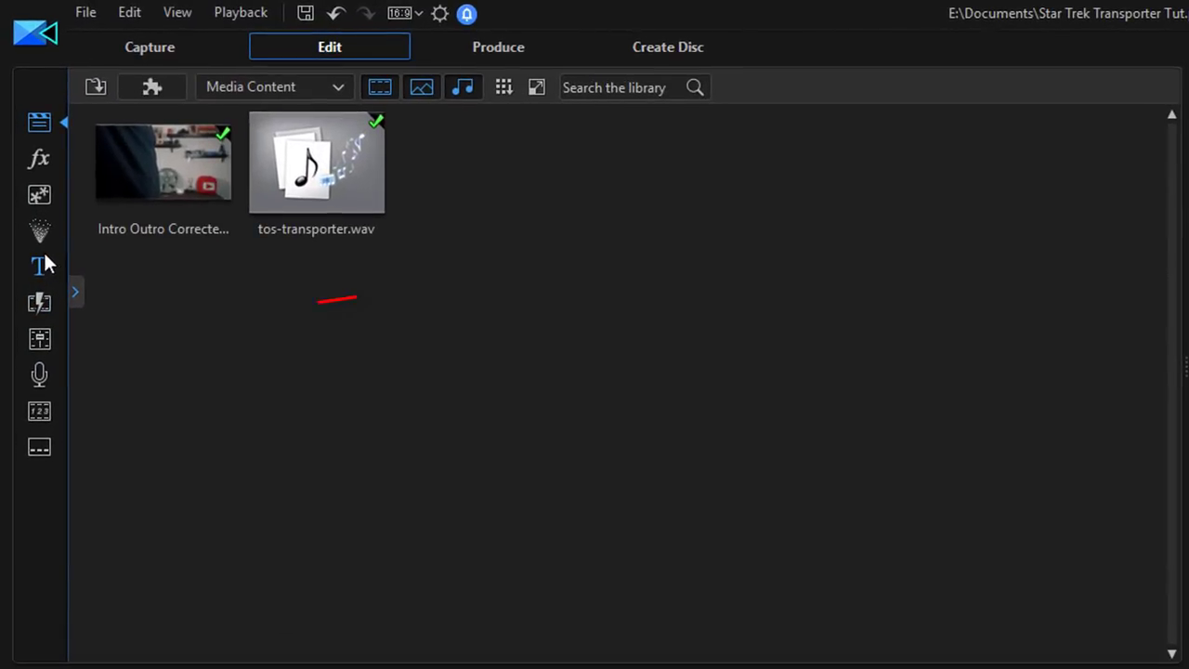
pyautogui.click(40, 303)
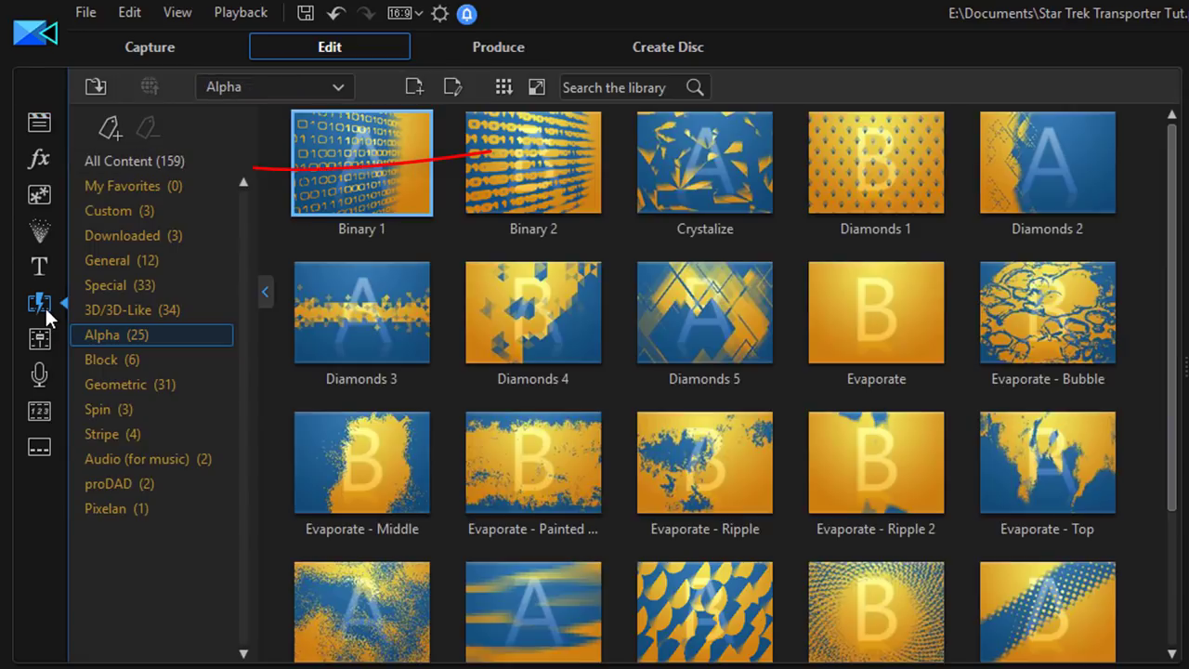
pyautogui.click(140, 165)
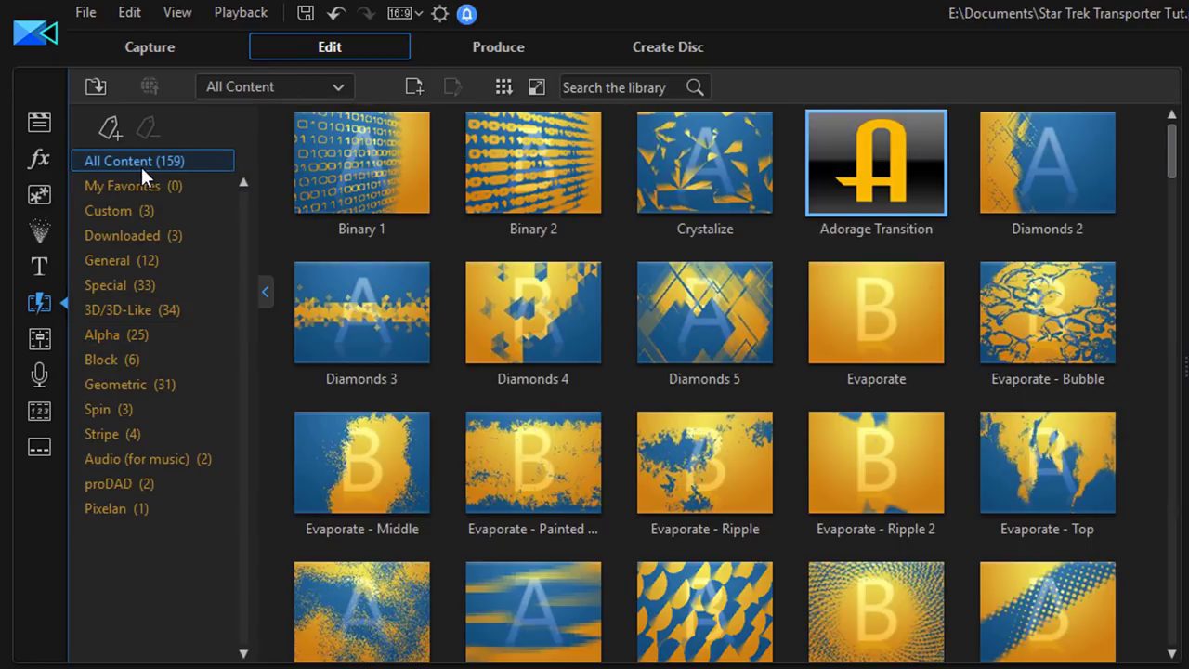
pyautogui.scroll(-3, 828, 413)
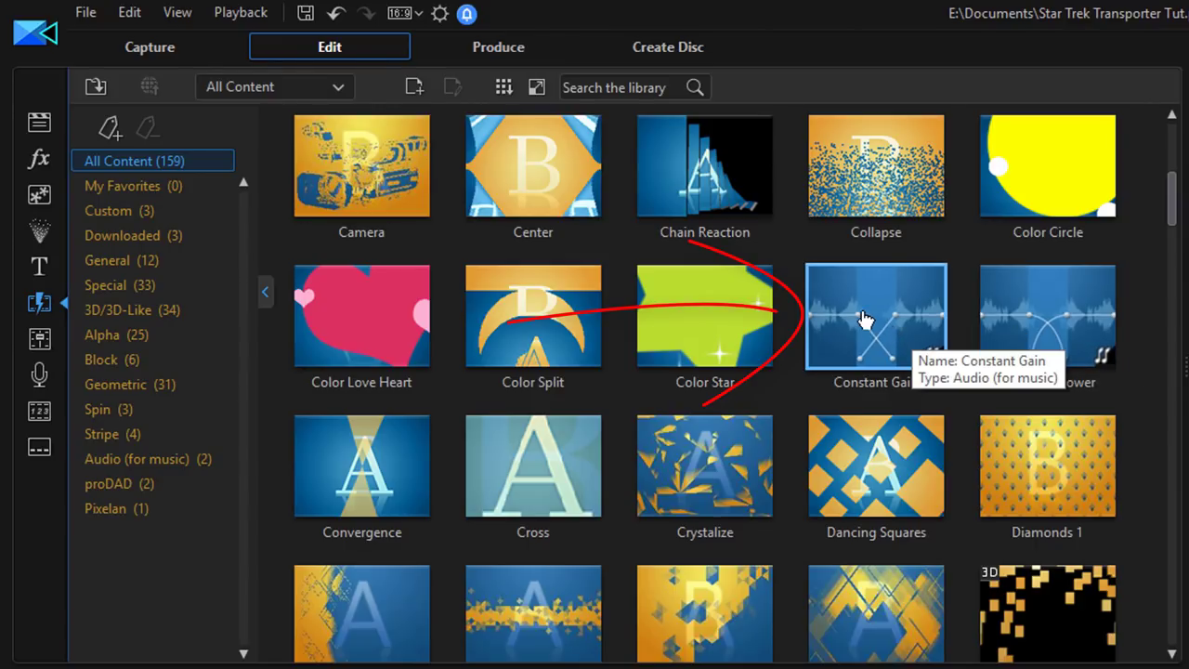
pyautogui.moveTo(856, 318); pyautogui.dragTo(230, 668)
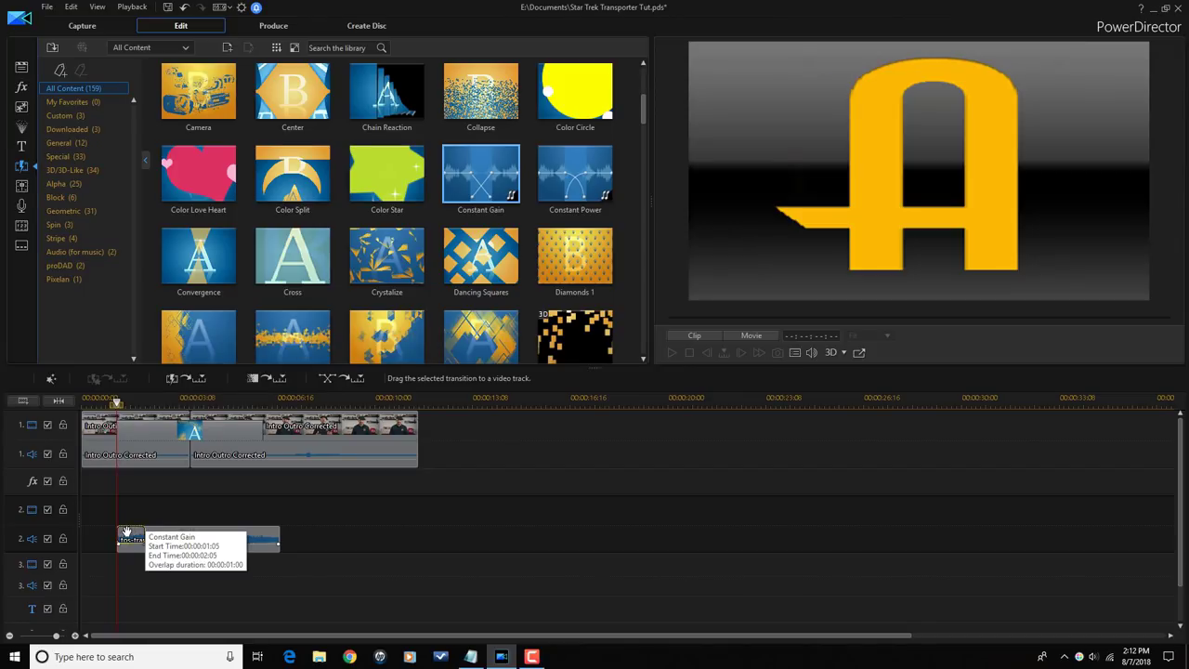
pyautogui.moveTo(126, 533); pyautogui.dragTo(126, 532)
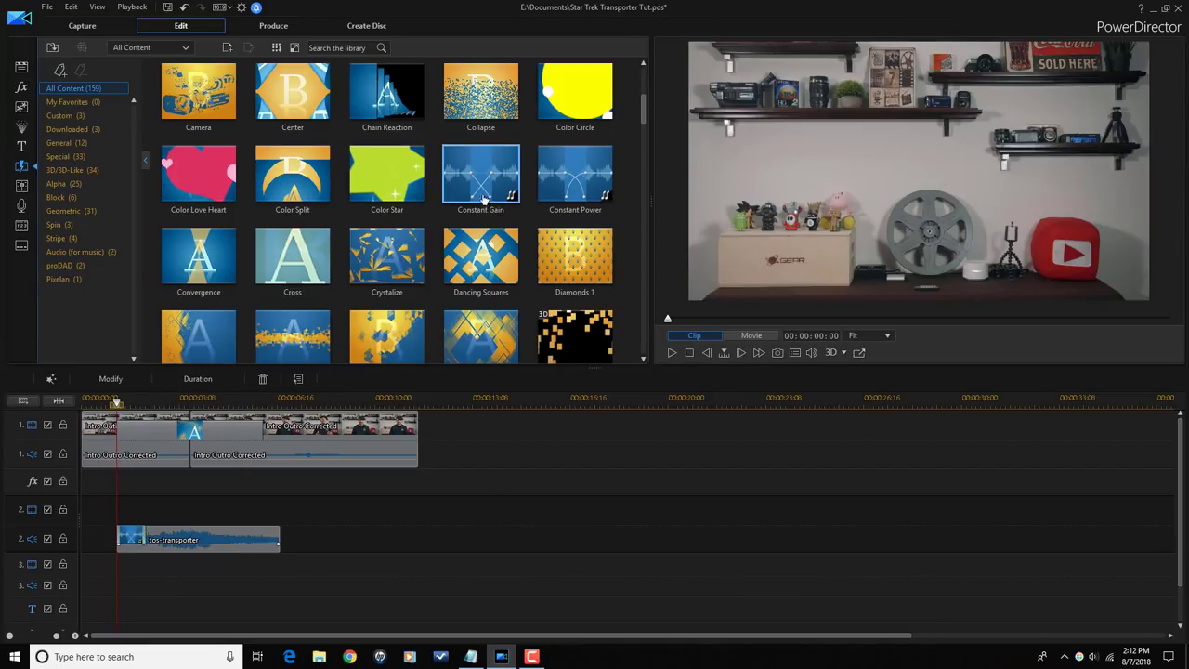
pyautogui.moveTo(485, 169); pyautogui.dragTo(266, 537)
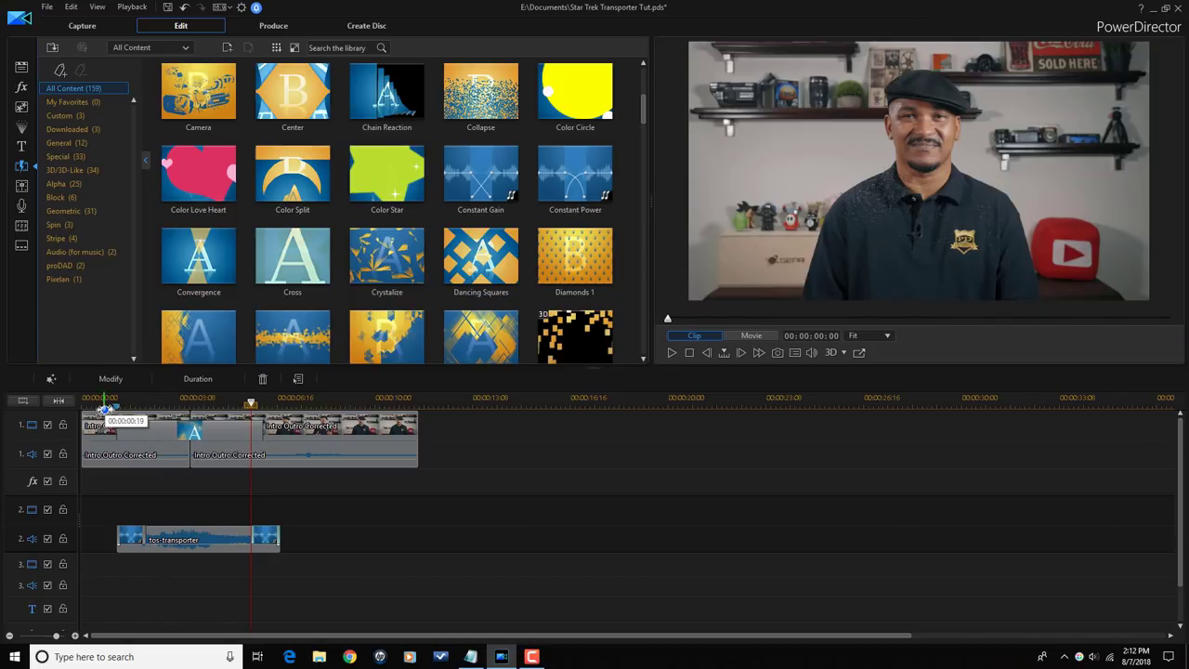
# Play the movie from 00:00:00:06 to preview the transition with the faded transporter sound, and return the playhead near the start
pyautogui.click(89, 402)
pyautogui.click(103, 439)
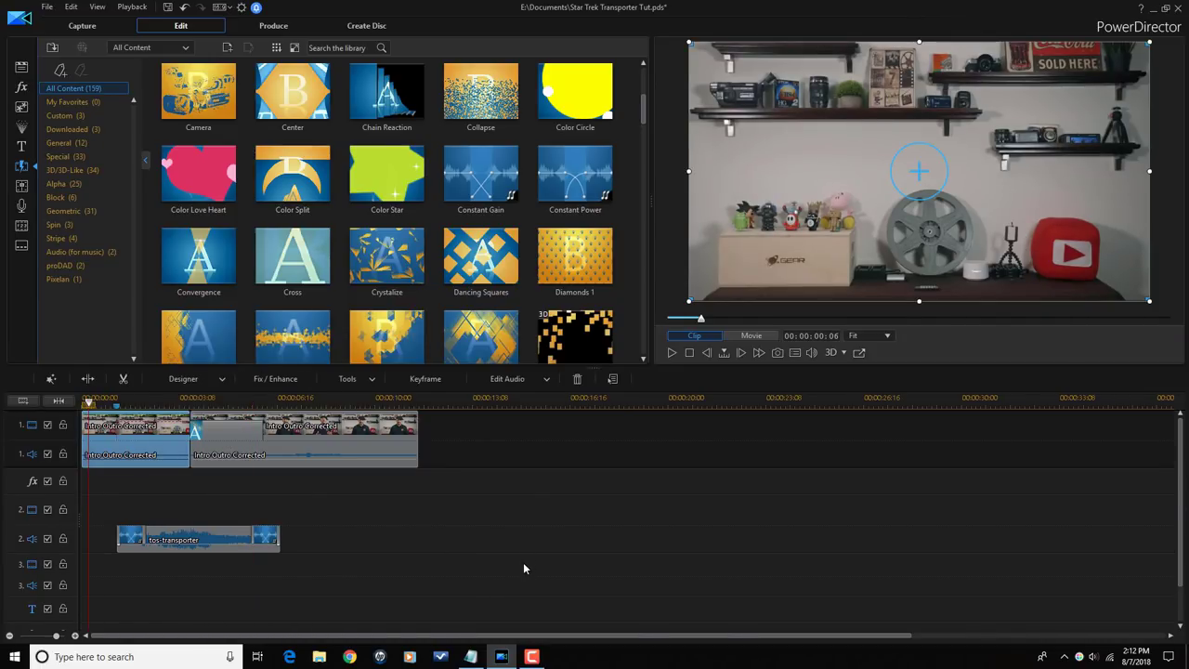
pyautogui.click(523, 563)
pyautogui.press('space')
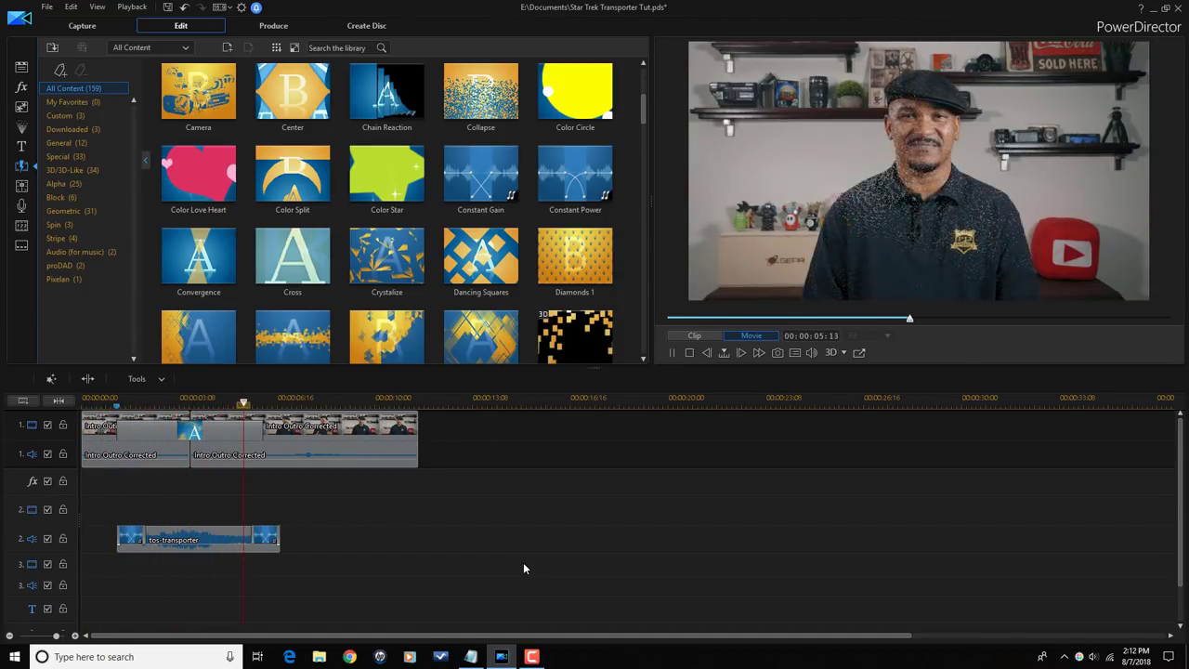
pyautogui.press('space')
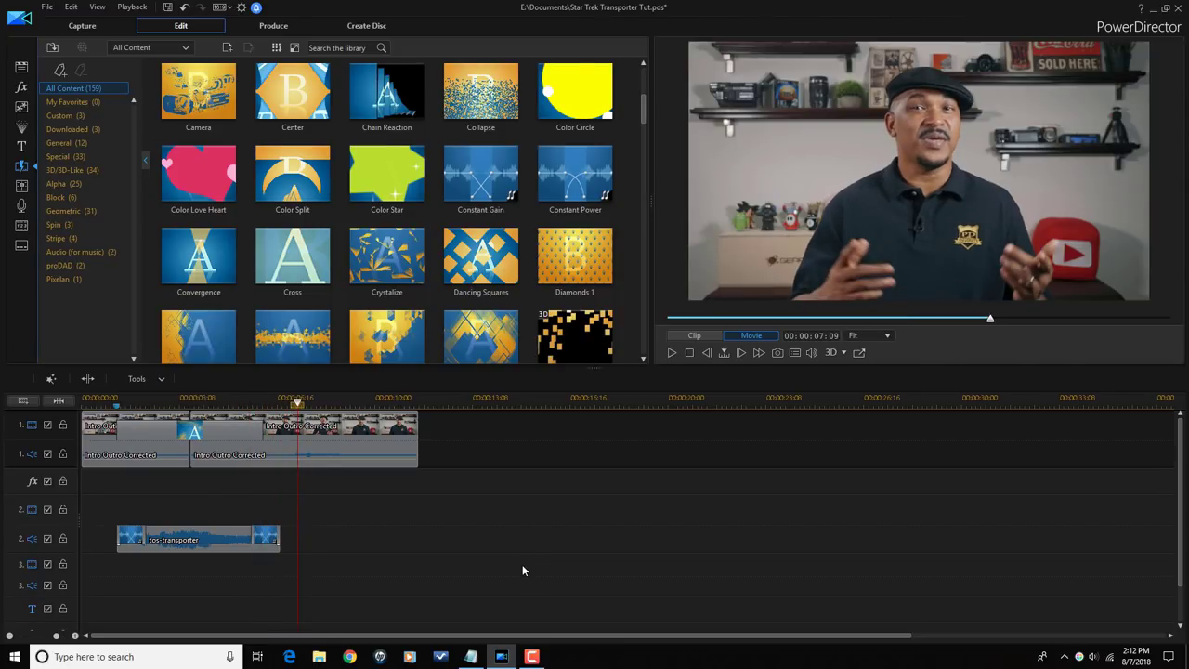
pyautogui.moveTo(296, 403); pyautogui.dragTo(93, 402)
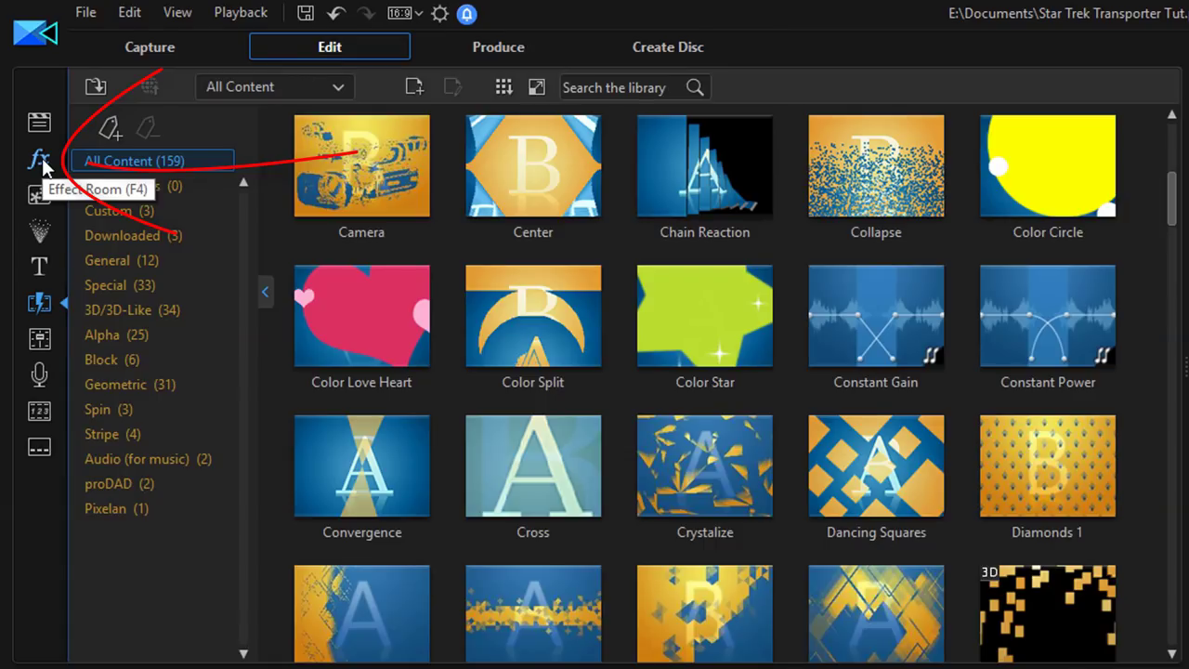
# Add the Lens Flare effect from the Special category to the effect track at the timeline marker and set its duration to 00:00:05:00
pyautogui.click(41, 155)
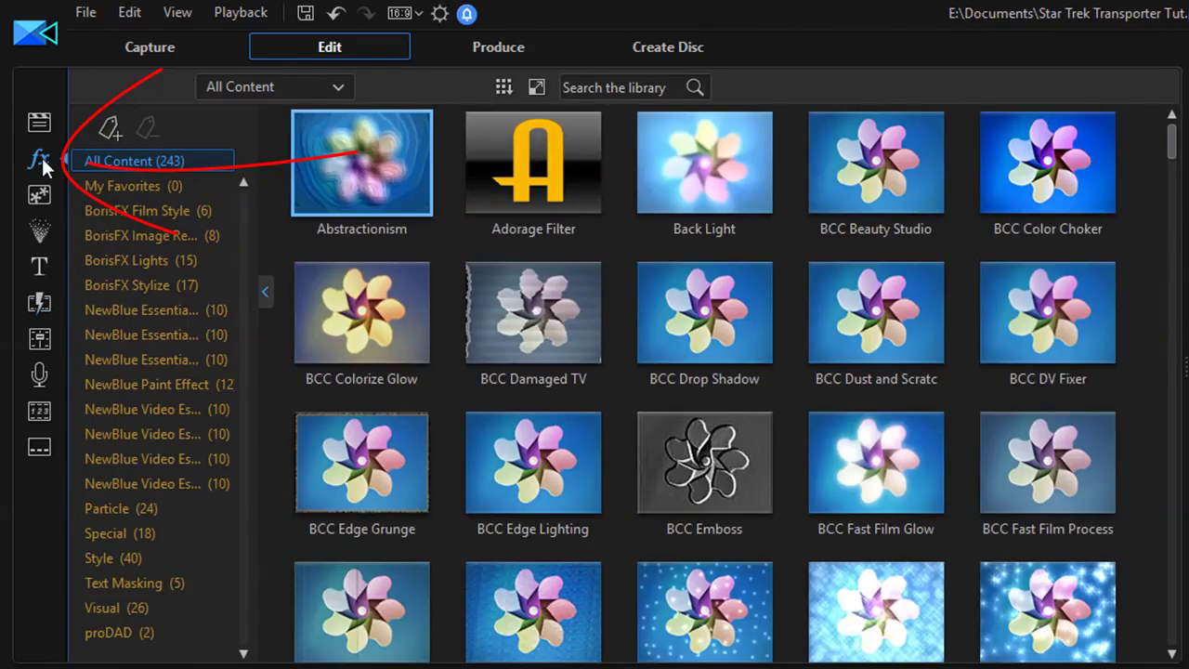
pyautogui.click(116, 537)
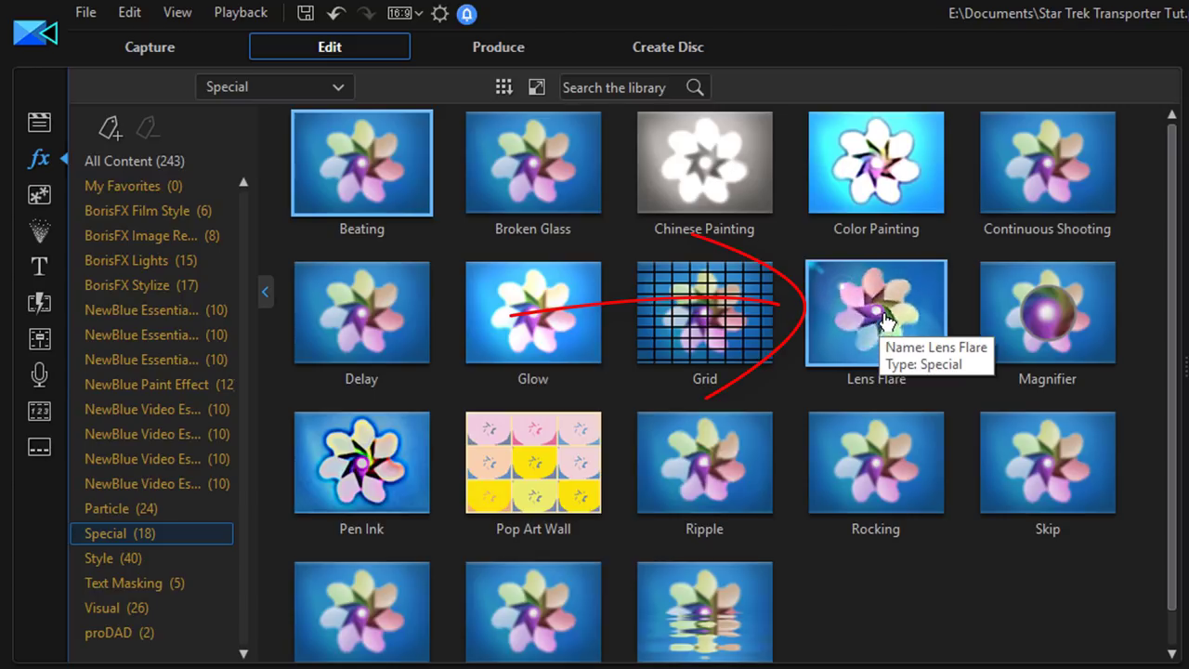
pyautogui.moveTo(886, 320); pyautogui.dragTo(403, 668)
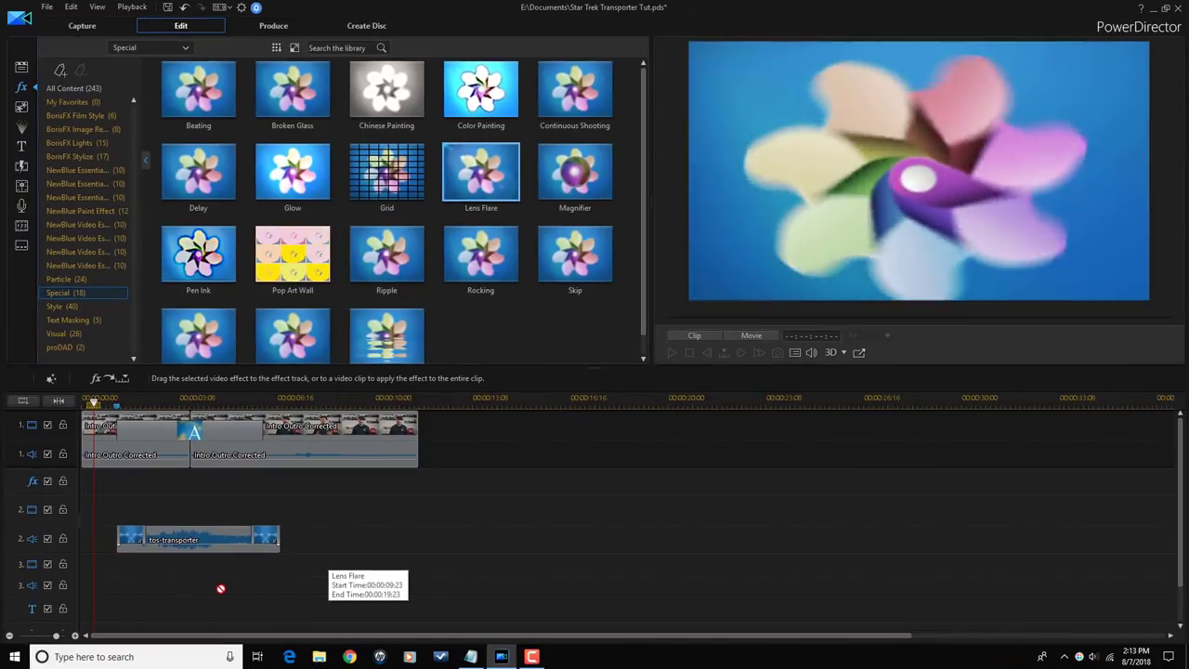
pyautogui.moveTo(220, 588); pyautogui.dragTo(119, 488)
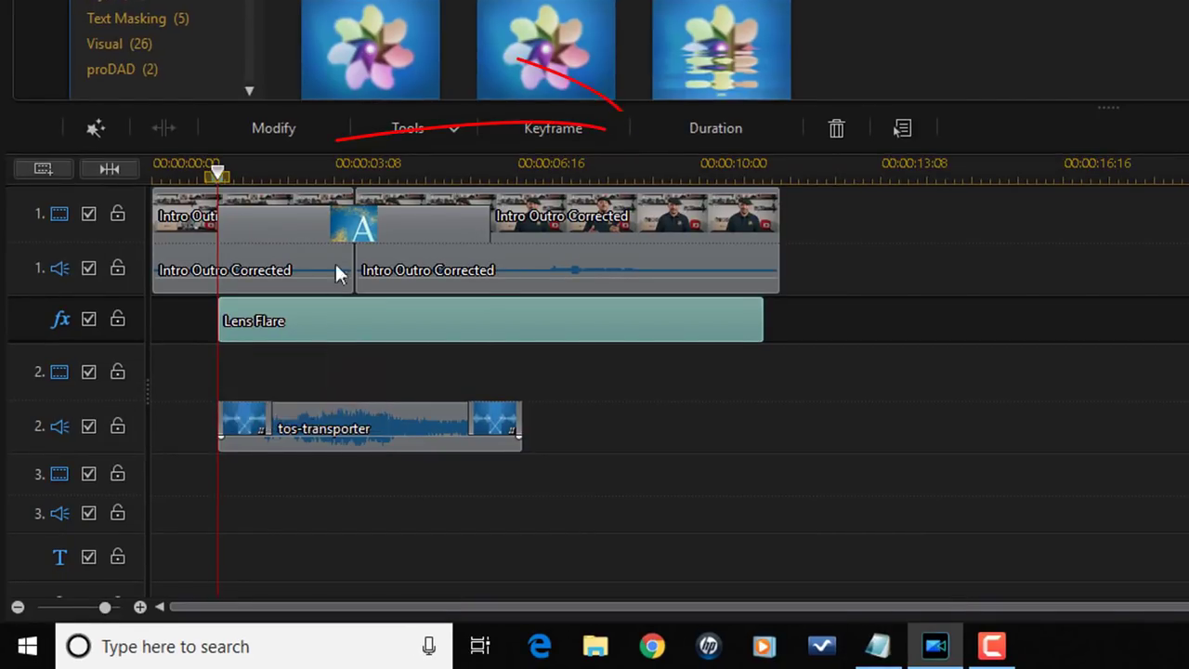
pyautogui.click(702, 139)
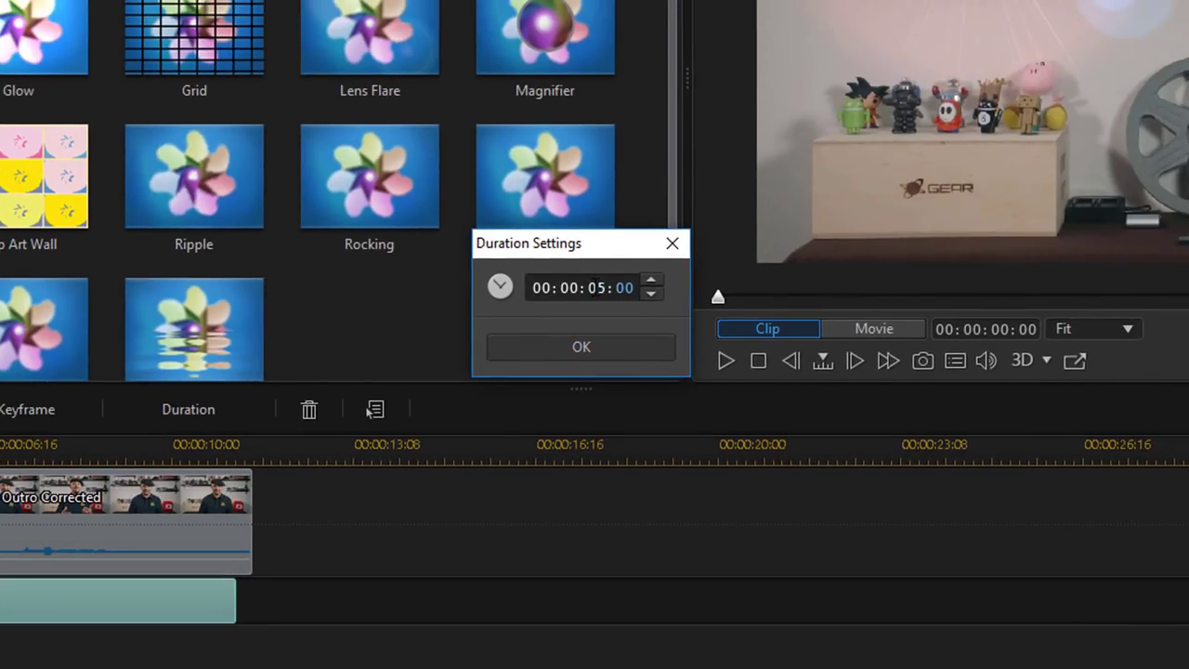
pyautogui.press('Return')
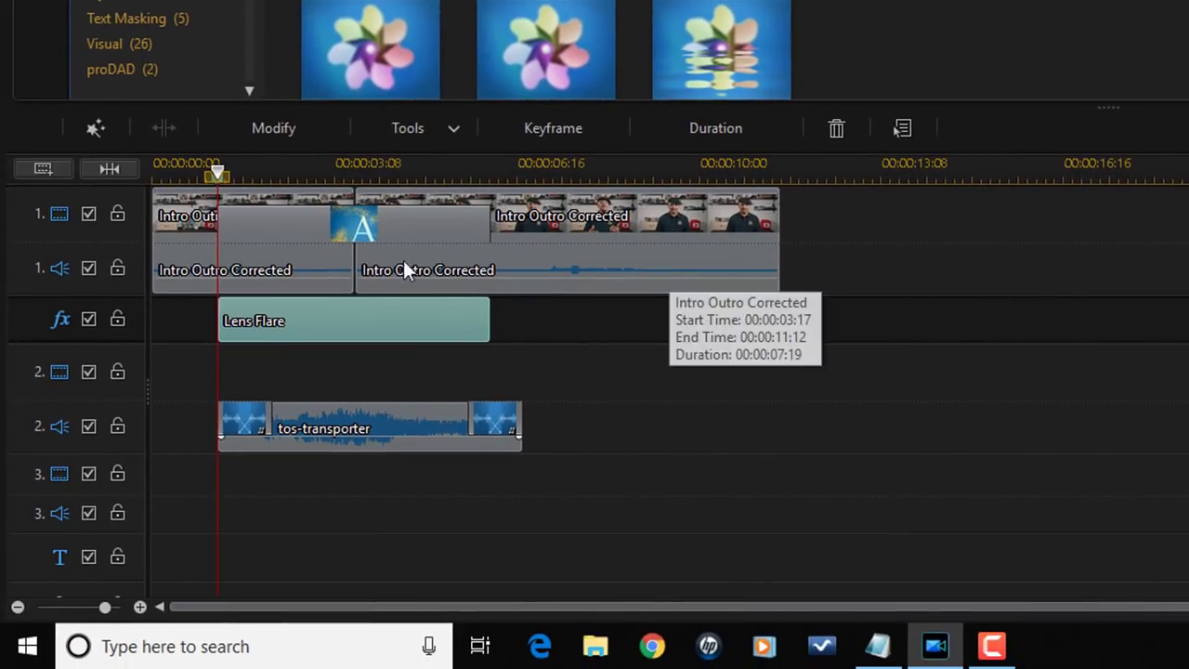
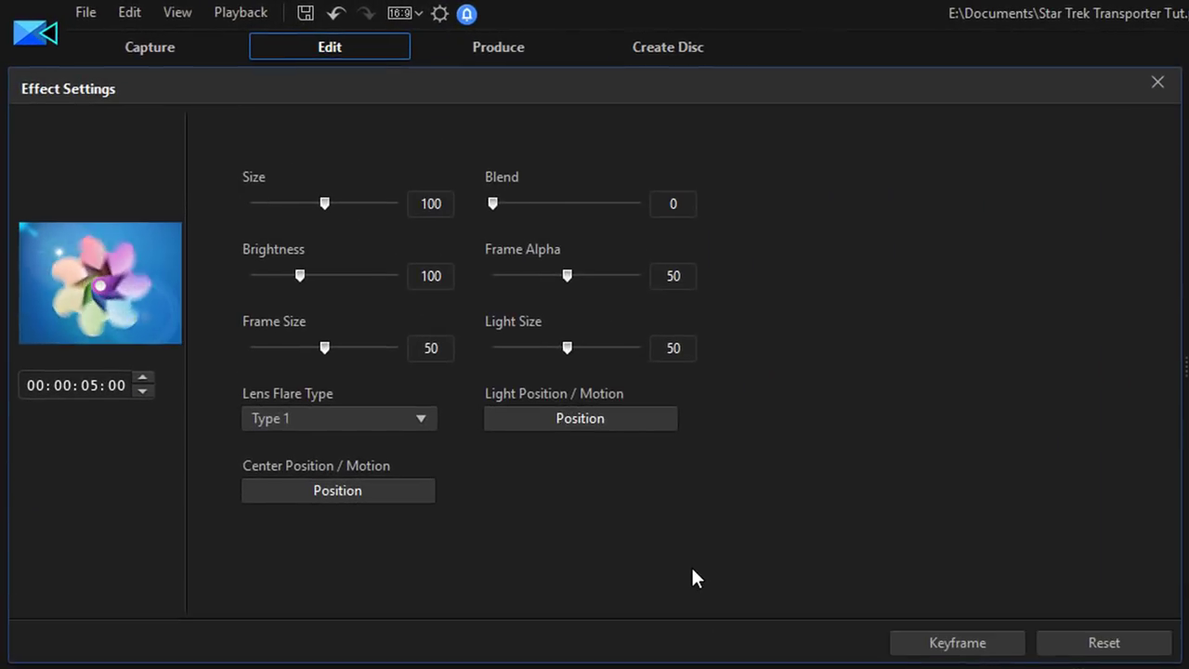
# Move both the center position and the light position of the Lens Flare onto the lower middle of the man's chest
pyautogui.click(351, 491)
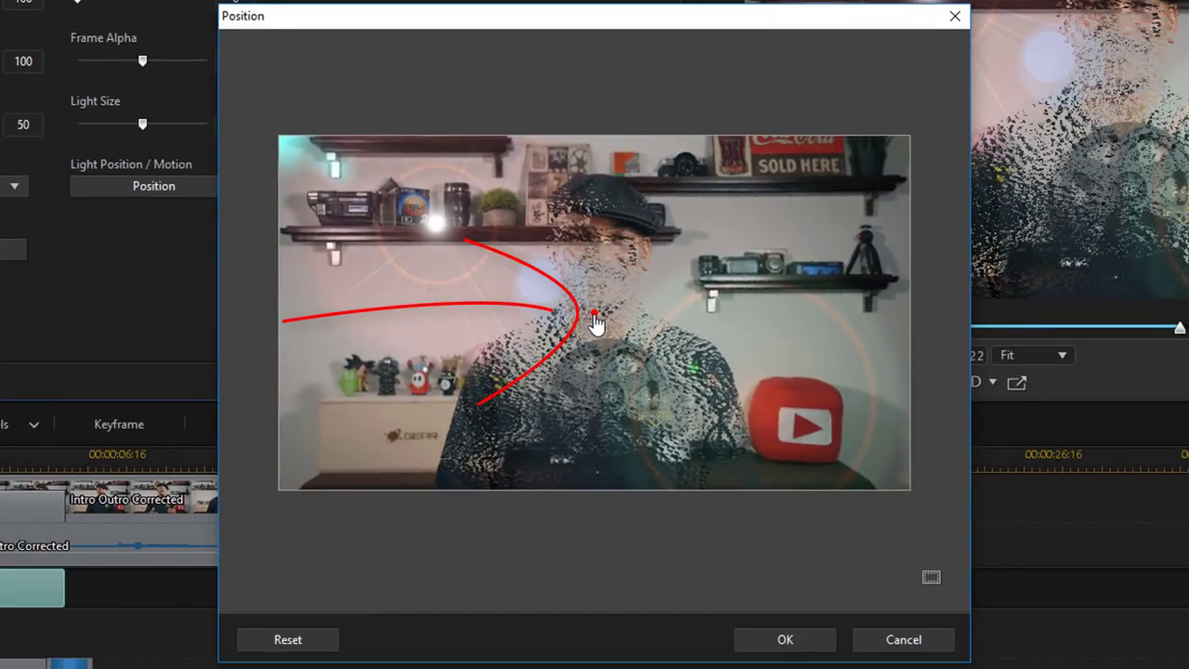
pyautogui.moveTo(595, 321); pyautogui.dragTo(605, 422)
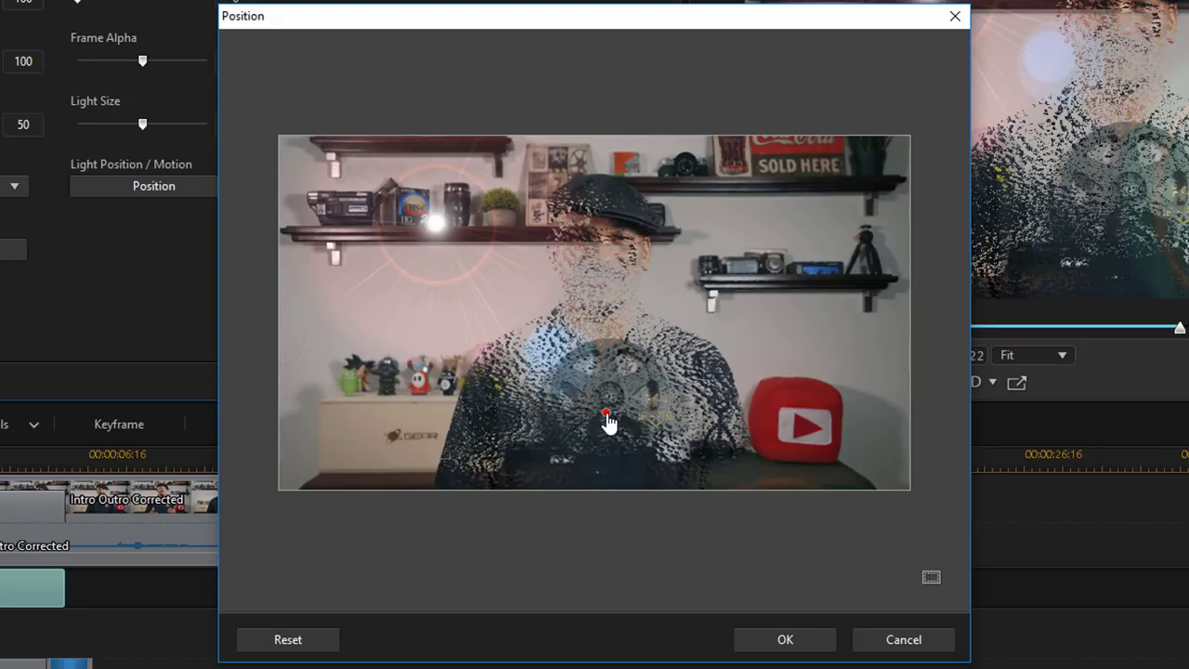
pyautogui.click(785, 641)
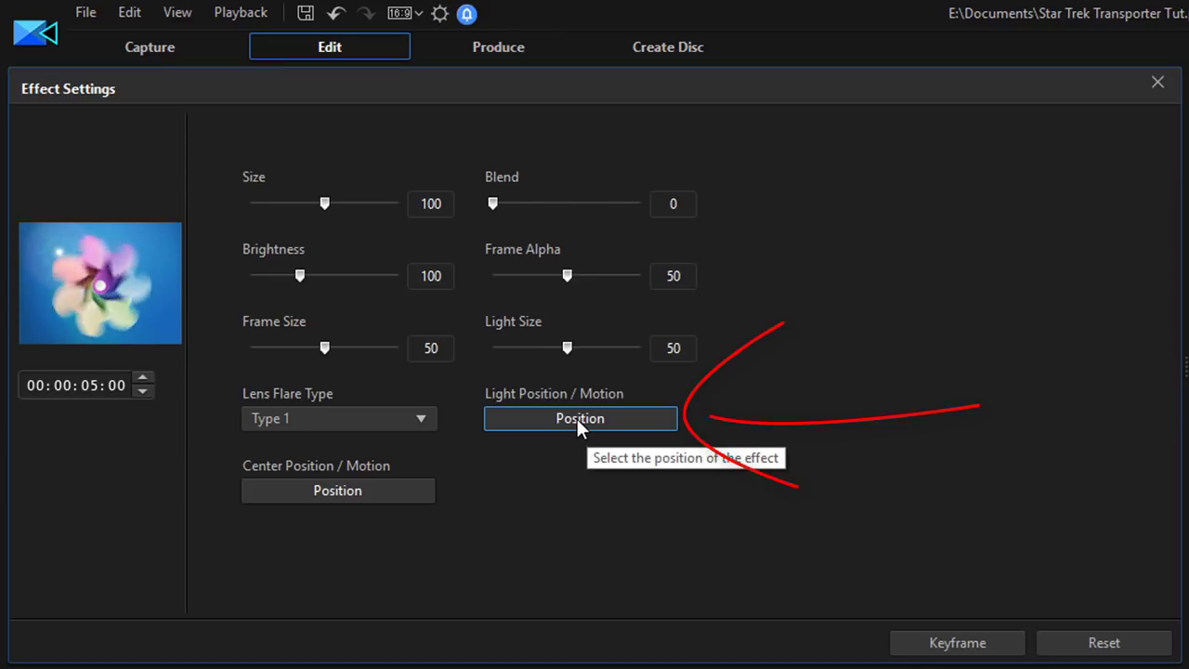
pyautogui.click(577, 418)
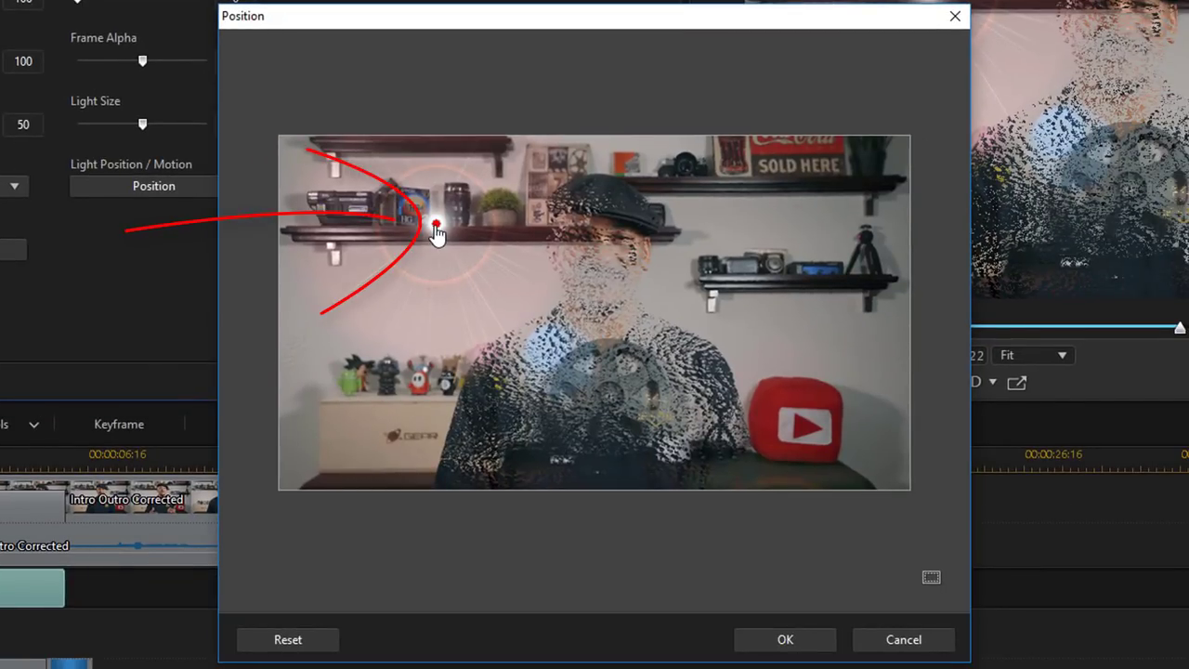
pyautogui.moveTo(438, 234)
pyautogui.mouseDown()
pyautogui.moveTo(518, 358)
pyautogui.moveTo(564, 406)
pyautogui.moveTo(604, 426)
pyautogui.mouseUp()
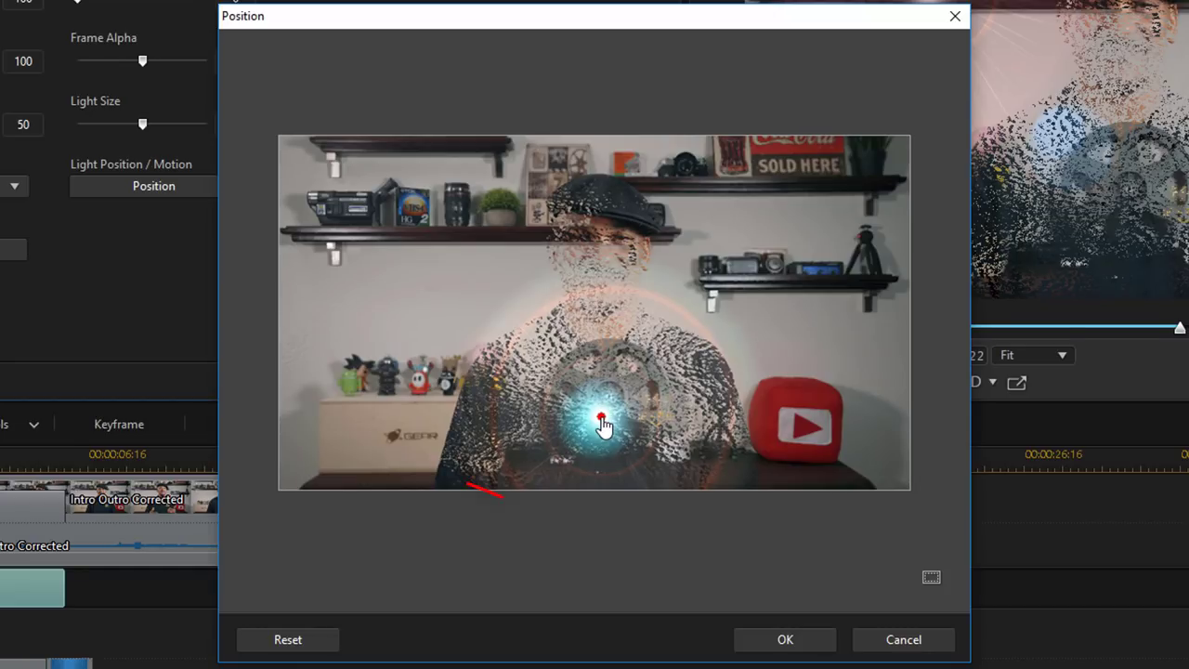
pyautogui.click(786, 639)
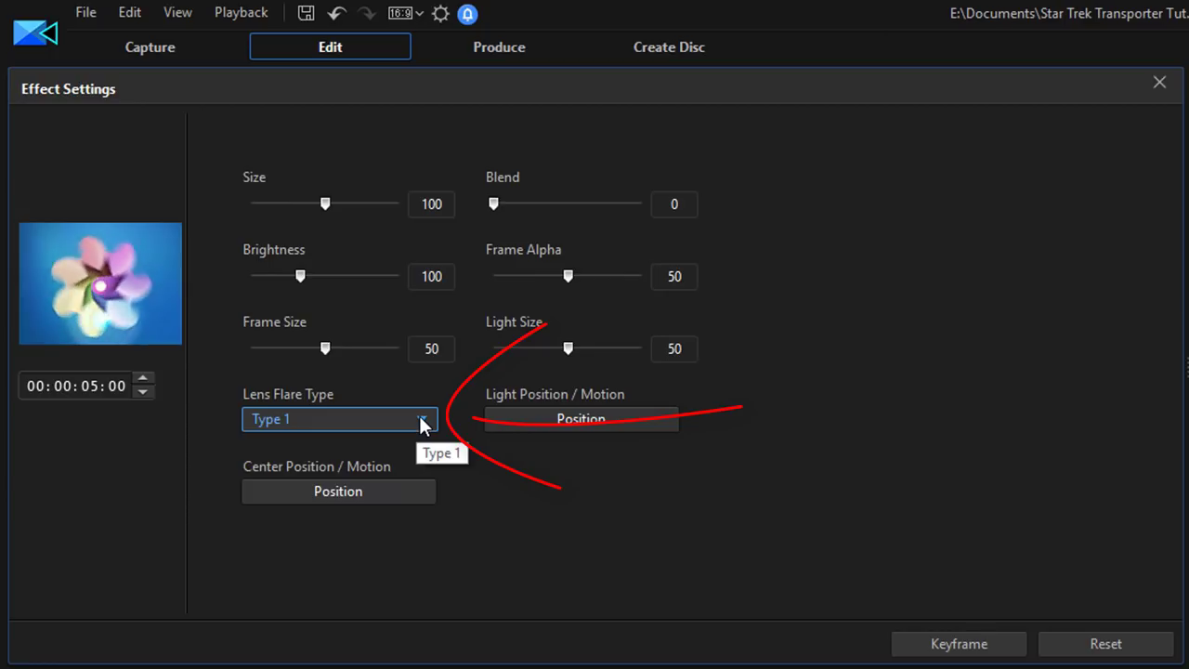
# Set the Lens Flare Type to Type 4 and play the effect from its start
pyautogui.click(421, 423)
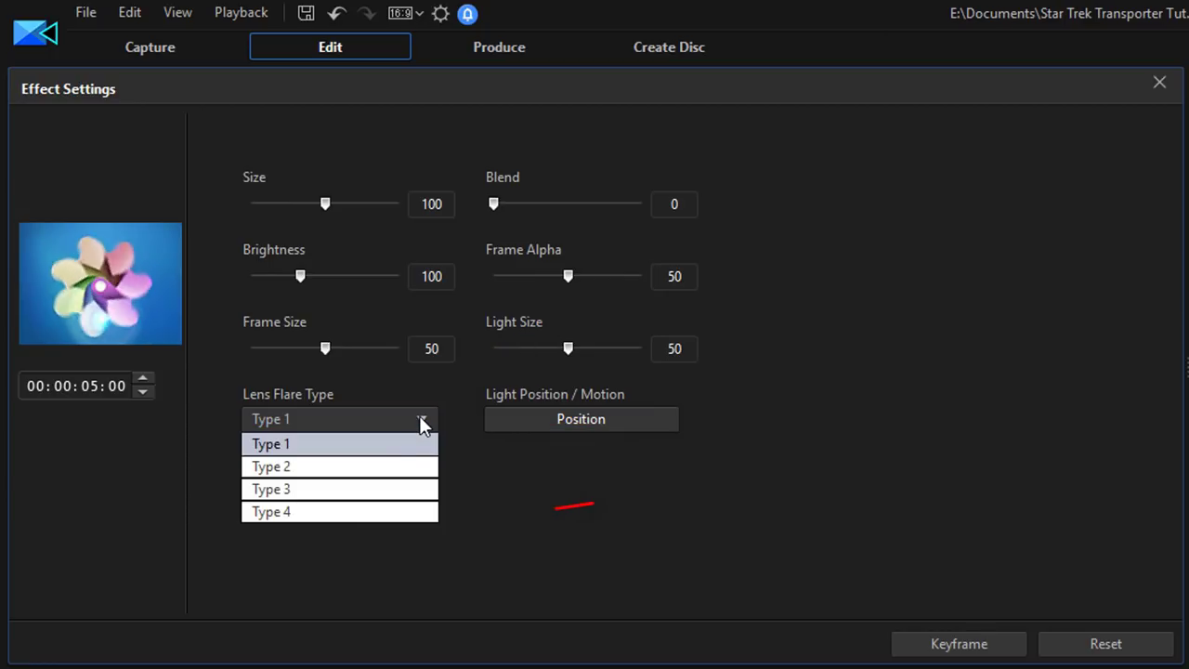
pyautogui.click(327, 512)
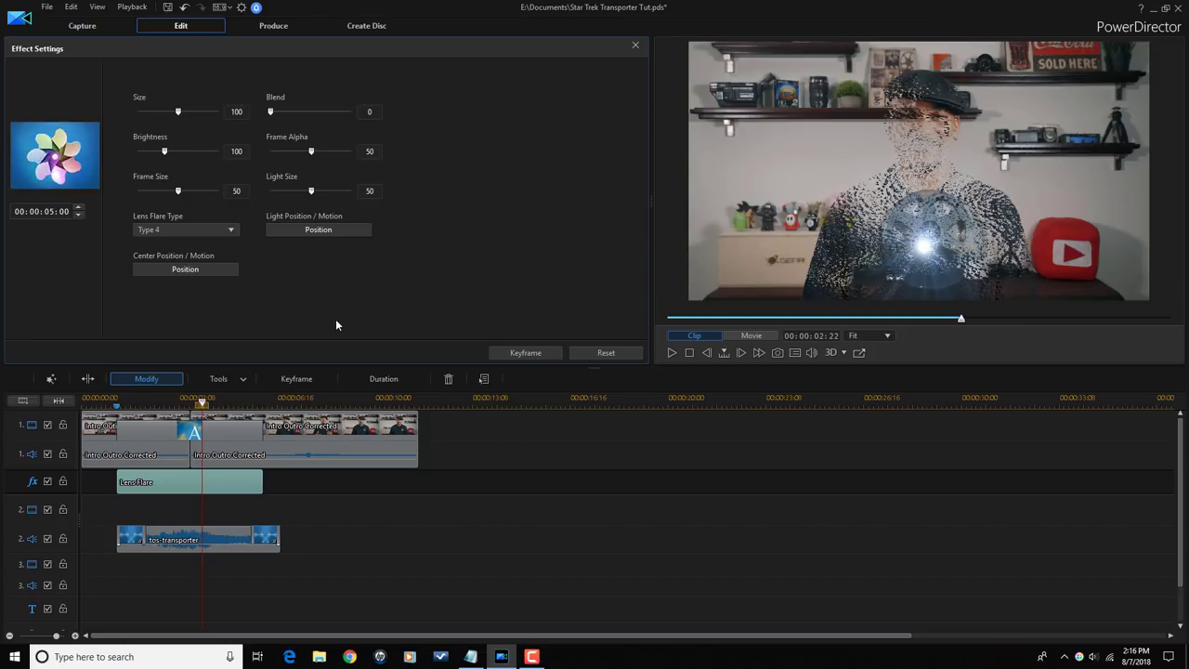
pyautogui.click(669, 320)
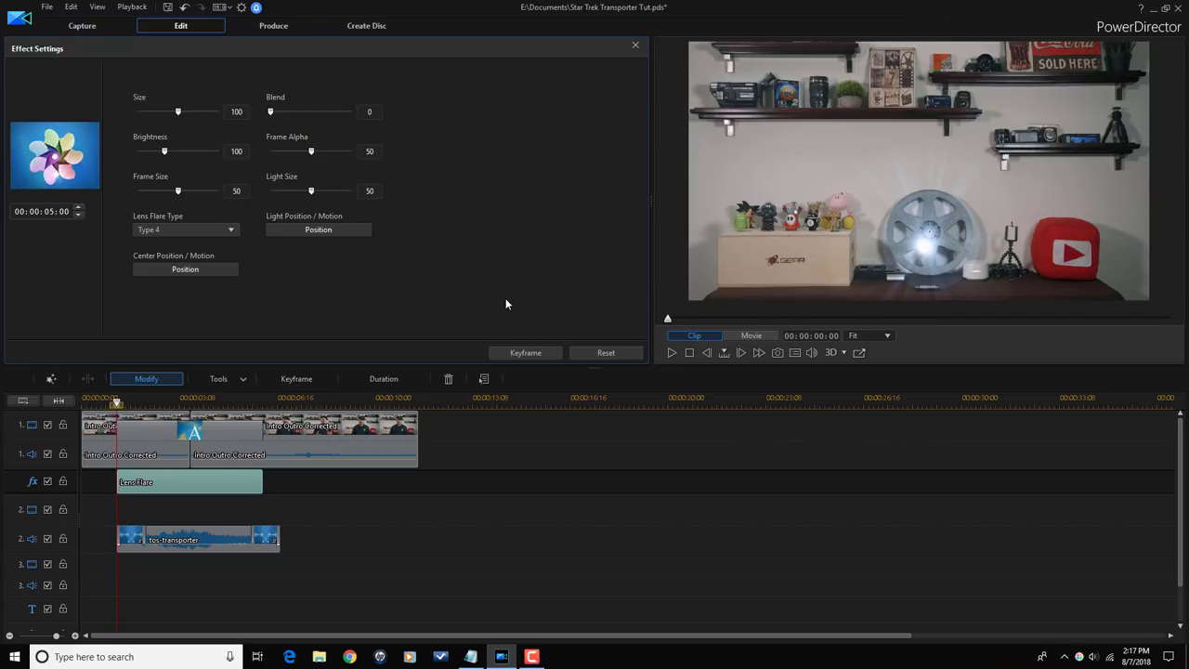
pyautogui.click(671, 353)
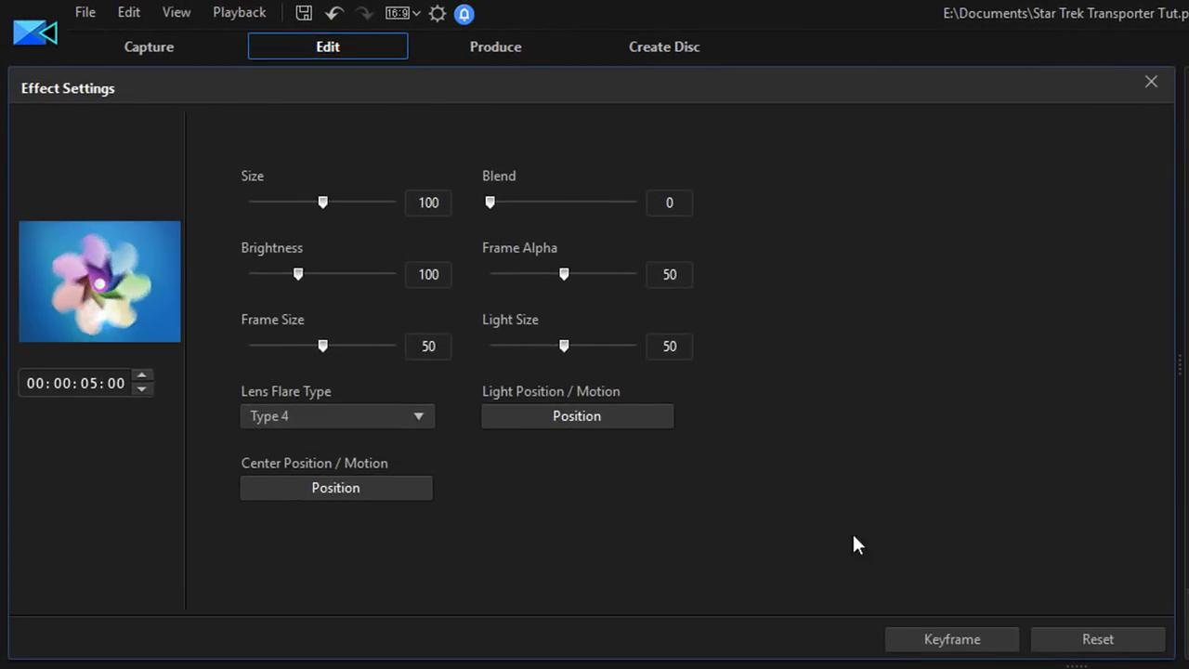
# Open the Lens Flare's keyframe settings and add a Brightness keyframe of 0 at the start of the effect
pyautogui.click(950, 640)
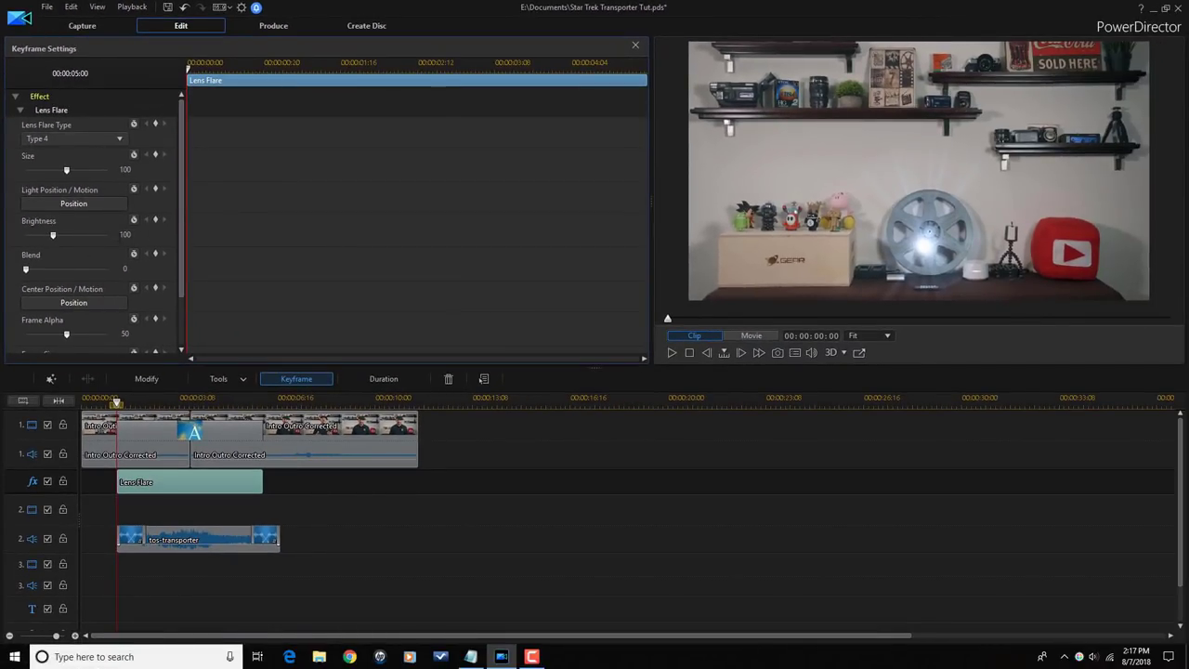
pyautogui.moveTo(181, 197)
pyautogui.mouseDown()
pyautogui.moveTo(184, 216)
pyautogui.moveTo(182, 205)
pyautogui.mouseUp()
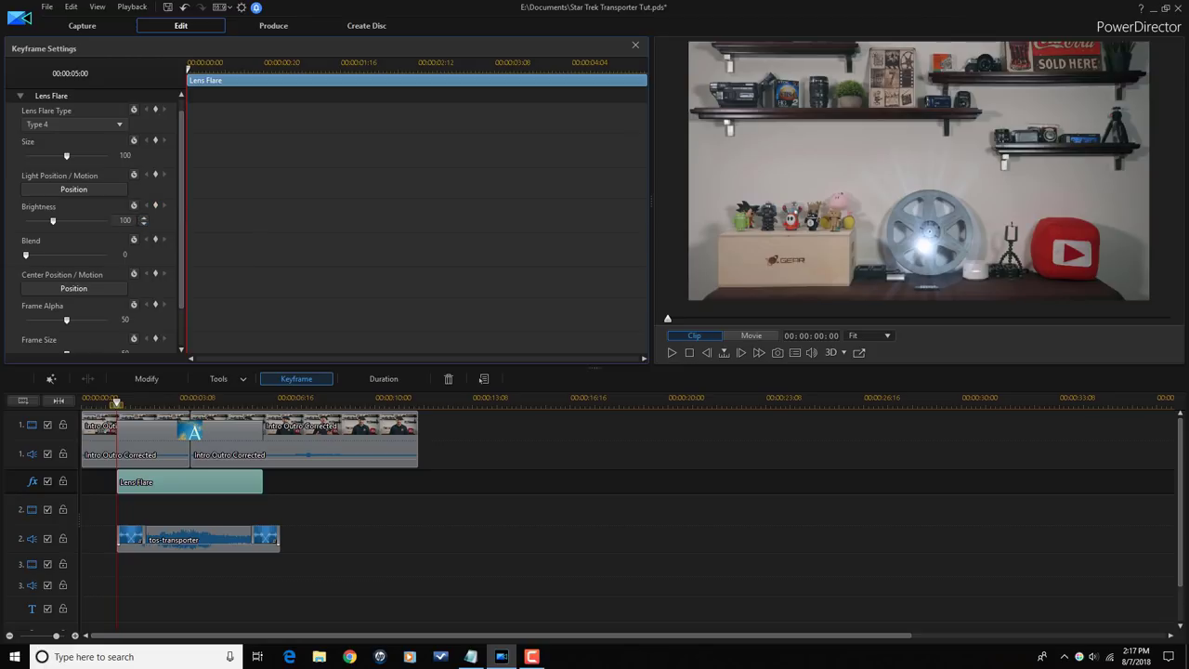
pyautogui.moveTo(429, 214); pyautogui.dragTo(167, 227)
pyautogui.moveTo(254, 295)
pyautogui.mouseDown()
pyautogui.moveTo(232, 288)
pyautogui.moveTo(239, 130)
pyautogui.mouseUp()
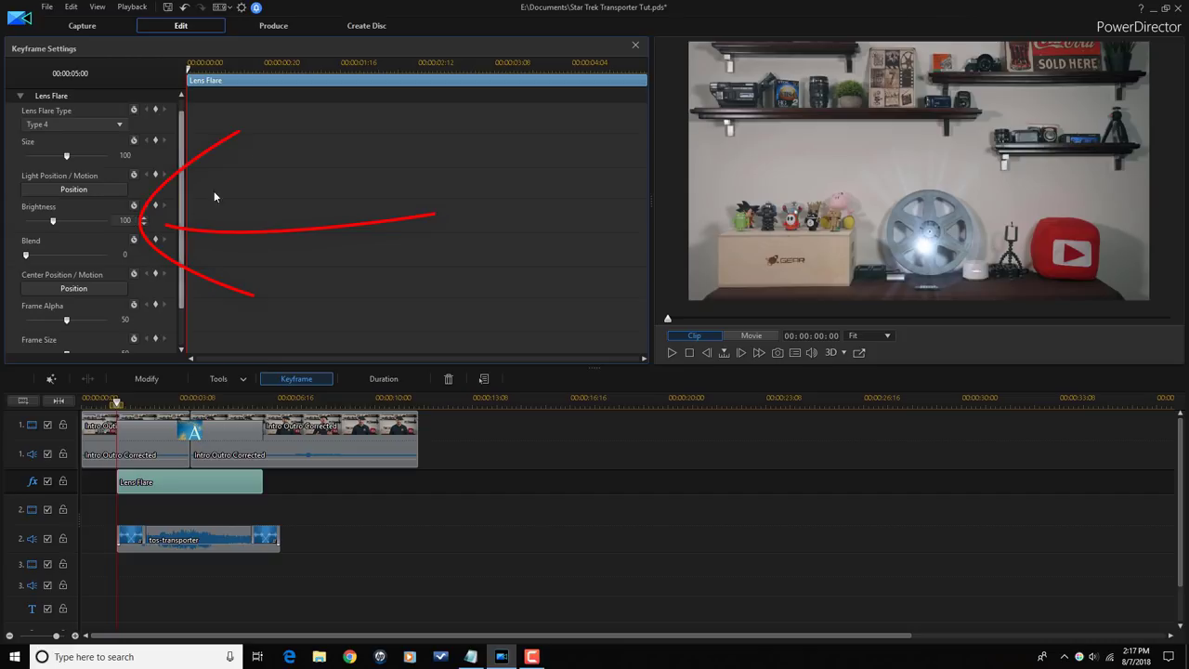
pyautogui.doubleClick(126, 221)
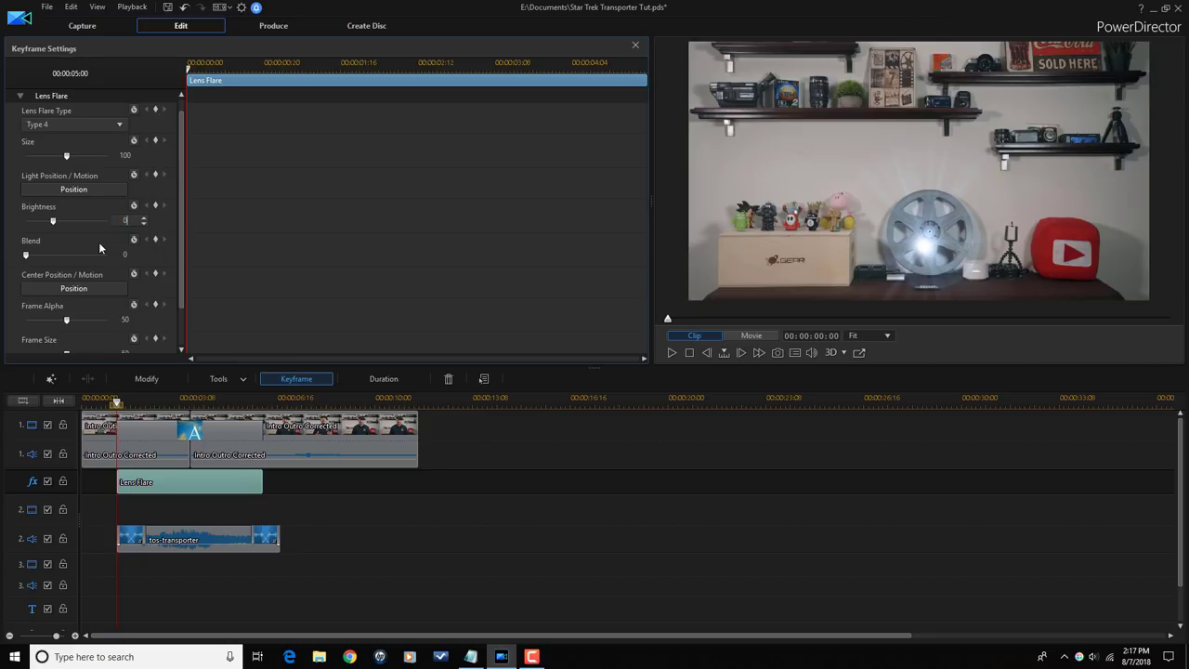
pyautogui.press('Return')
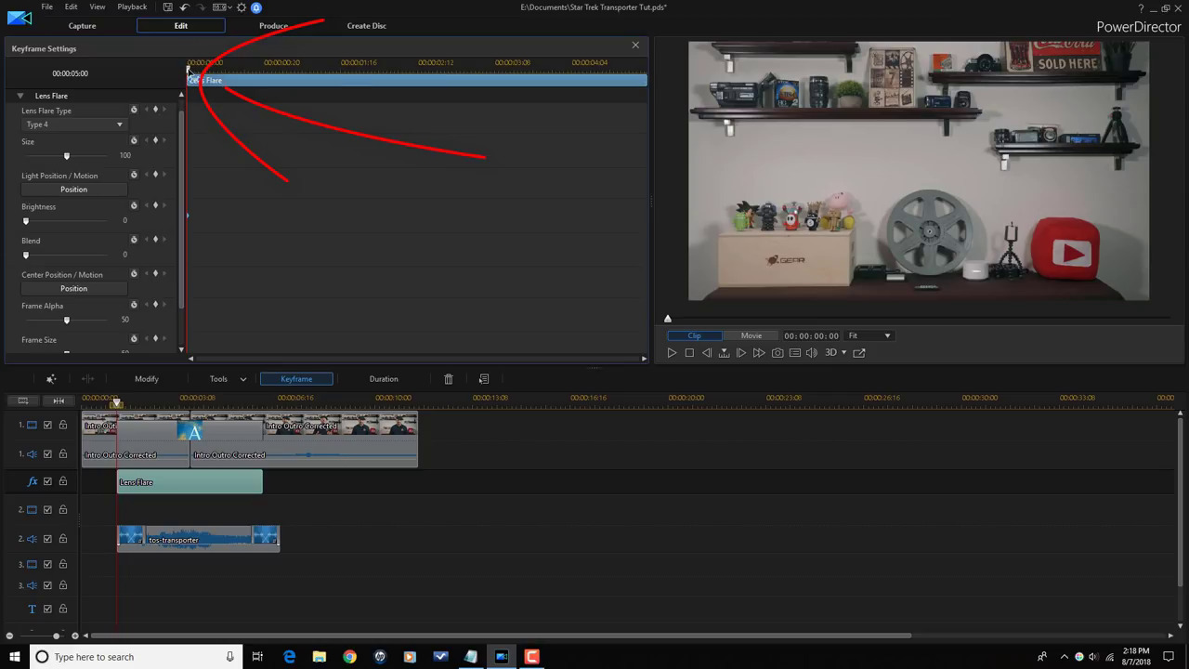
# Add Lens Flare Brightness keyframes of 150 at 00:00:02:19 and 0 at 00:00:04:17
pyautogui.moveTo(189, 70)
pyautogui.mouseDown()
pyautogui.moveTo(247, 98)
pyautogui.moveTo(452, 141)
pyautogui.mouseUp()
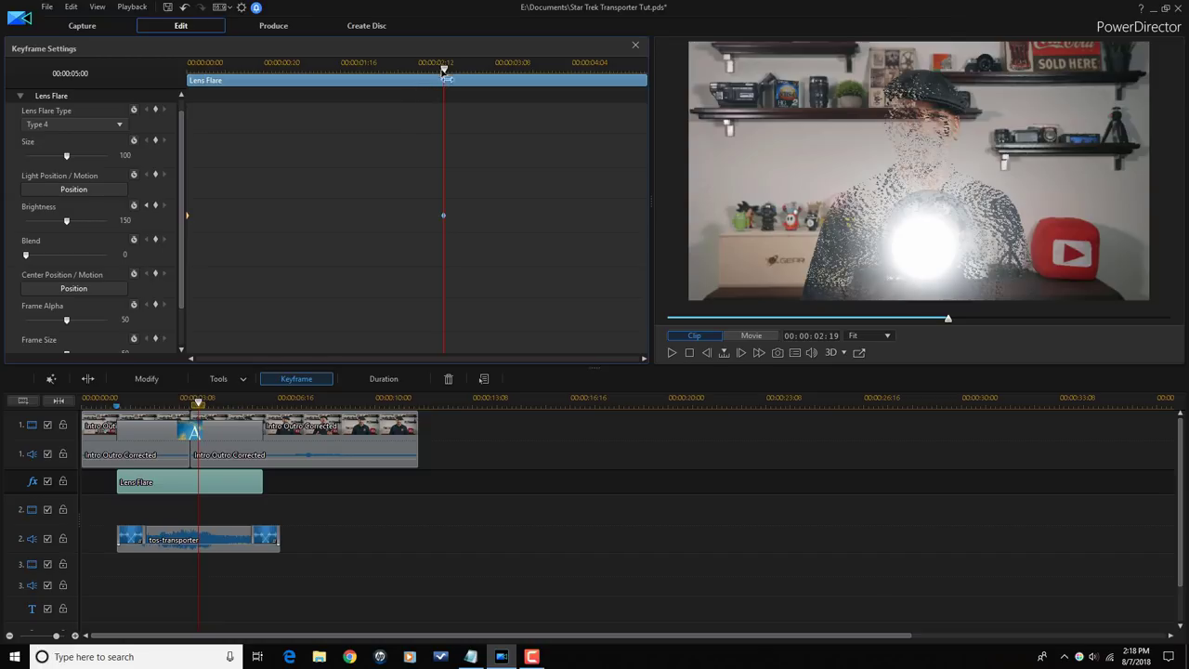
pyautogui.moveTo(444, 70); pyautogui.dragTo(461, 74)
pyautogui.moveTo(491, 89); pyautogui.dragTo(636, 125)
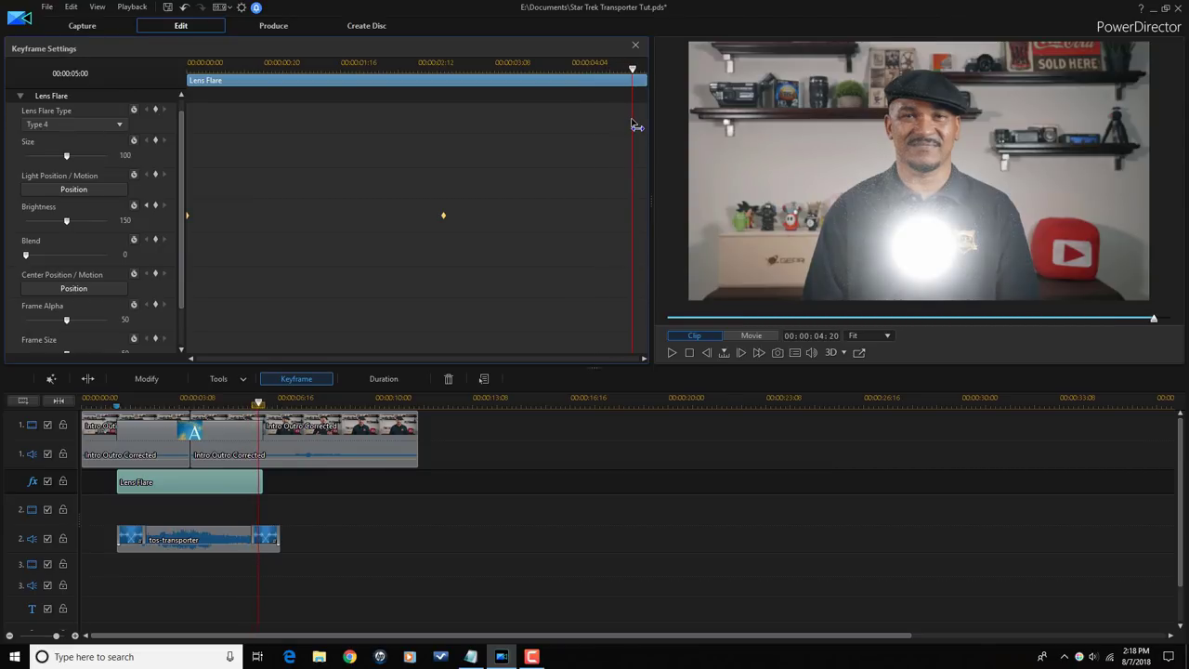
pyautogui.moveTo(637, 128); pyautogui.dragTo(625, 132)
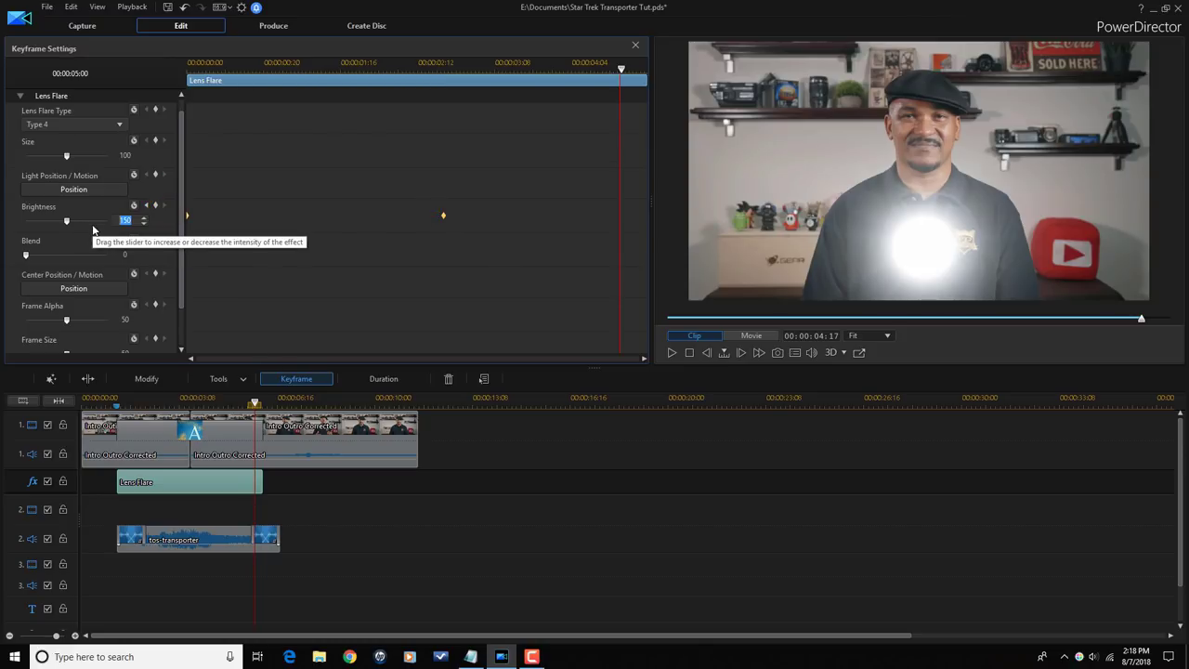
pyautogui.press('Return')
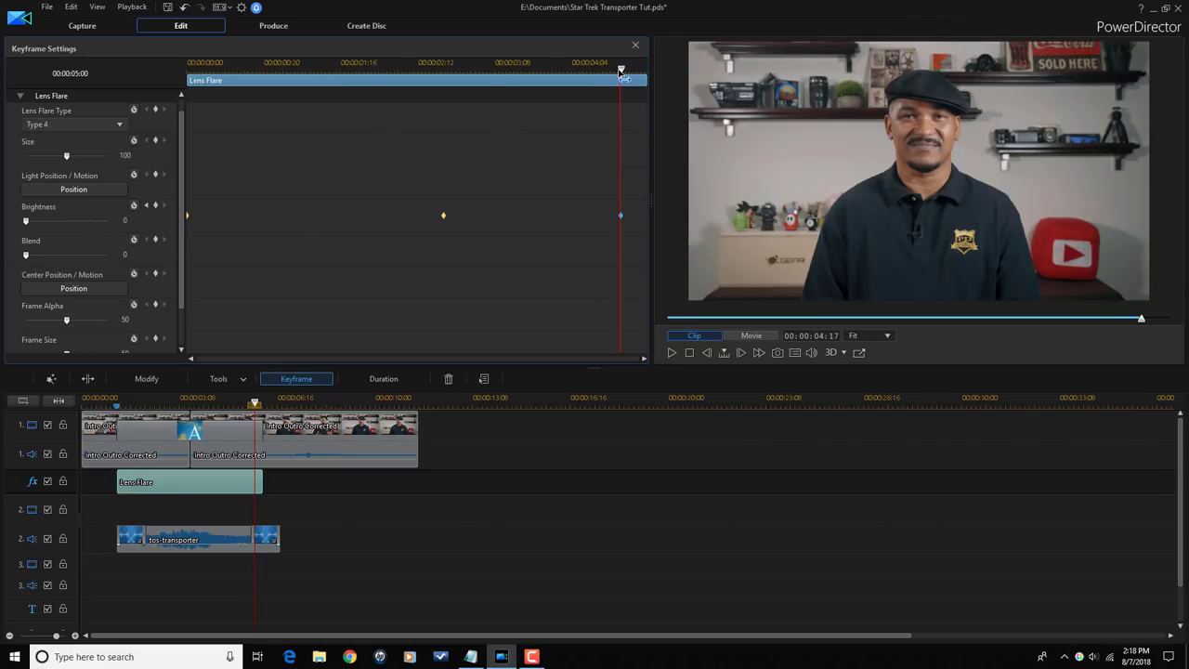
# Play the Lens Flare effect from its start to preview the brightness animation
pyautogui.moveTo(622, 75); pyautogui.dragTo(188, 121)
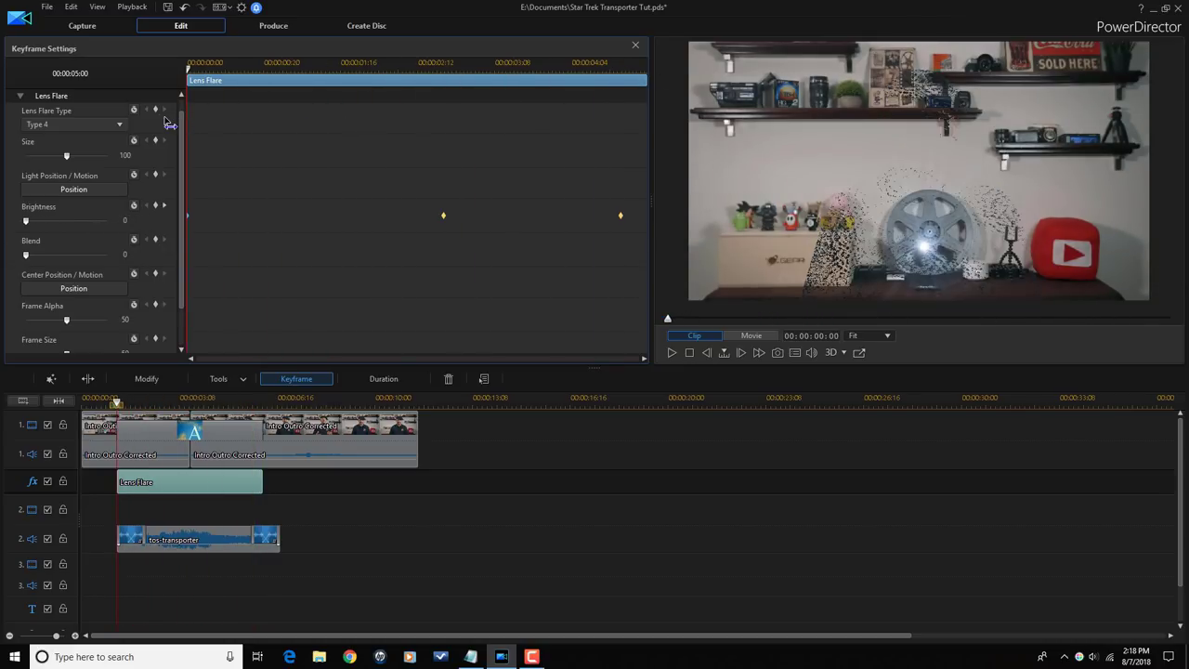
pyautogui.click(670, 359)
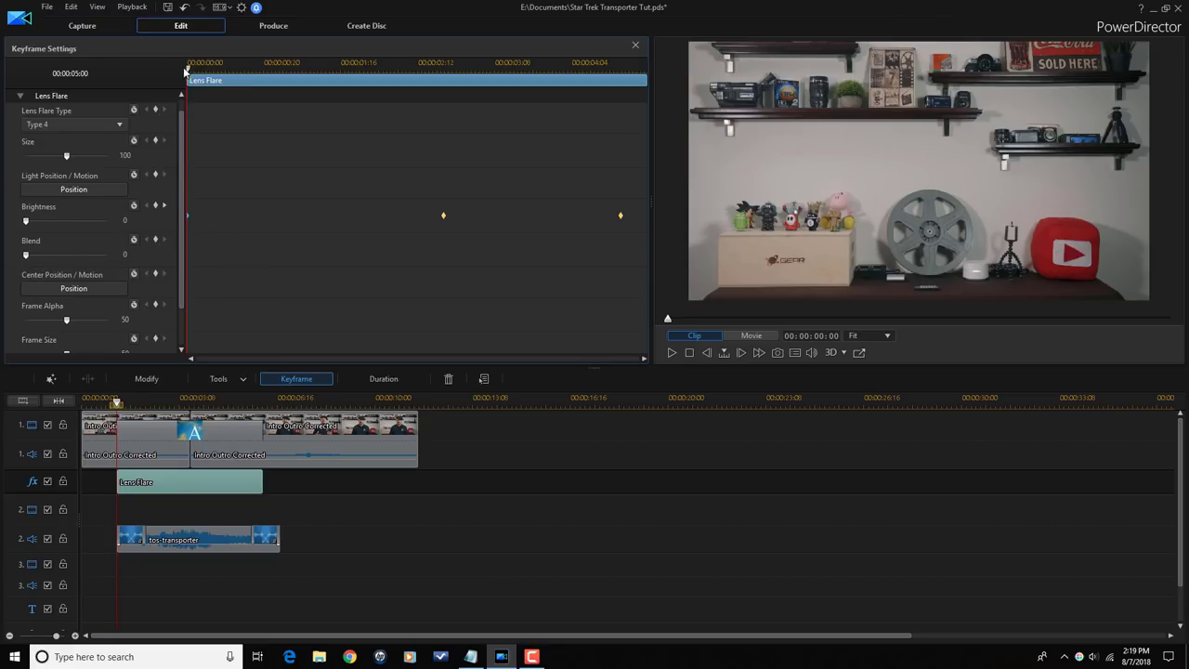
# Add a Blend keyframe of 25 to the Lens Flare at 00:00:03:03
pyautogui.moveTo(188, 70)
pyautogui.mouseDown()
pyautogui.moveTo(192, 88)
pyautogui.moveTo(316, 105)
pyautogui.moveTo(390, 133)
pyautogui.moveTo(467, 171)
pyautogui.moveTo(475, 197)
pyautogui.mouseUp()
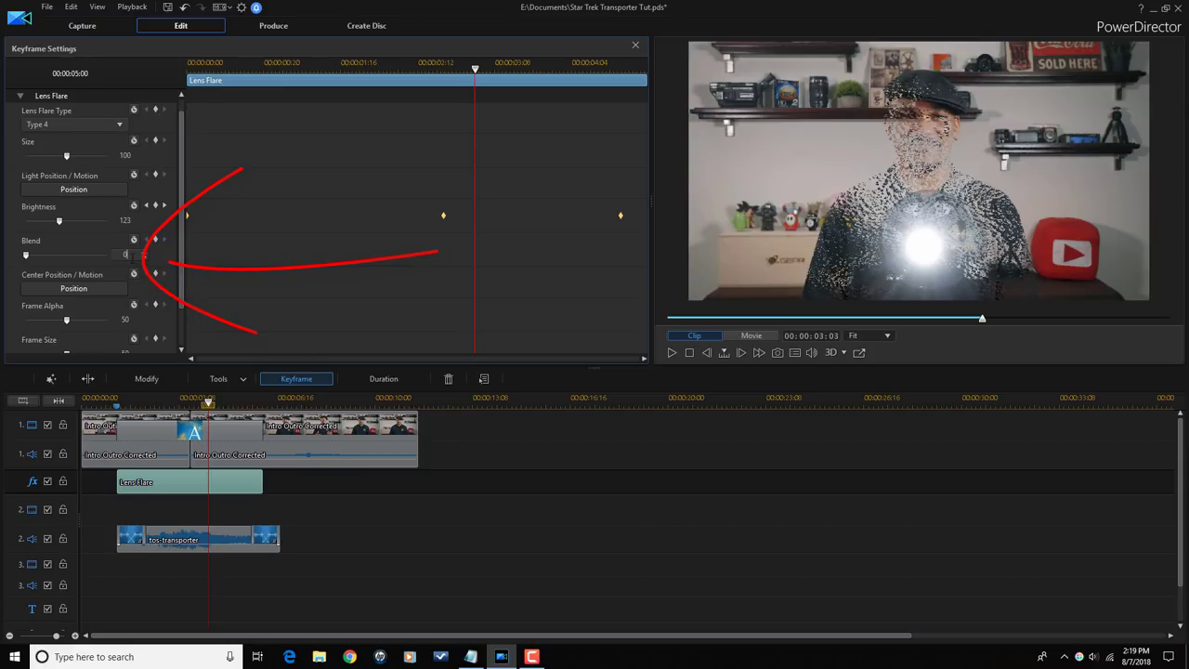
pyautogui.write('25')
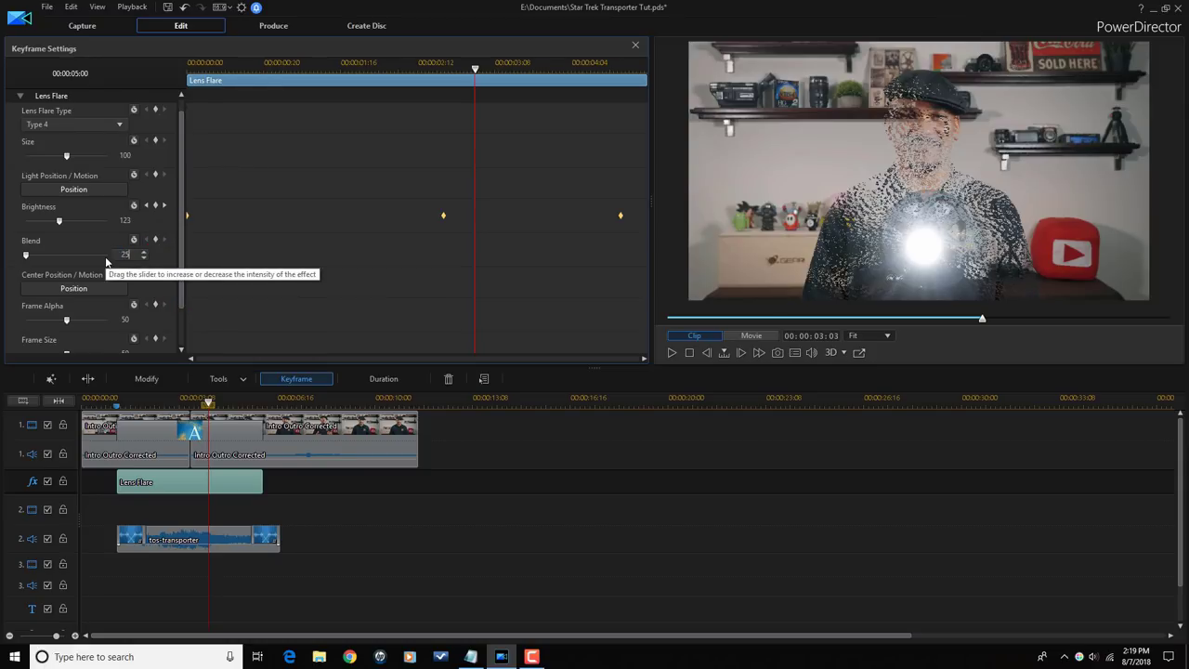
pyautogui.press('Return')
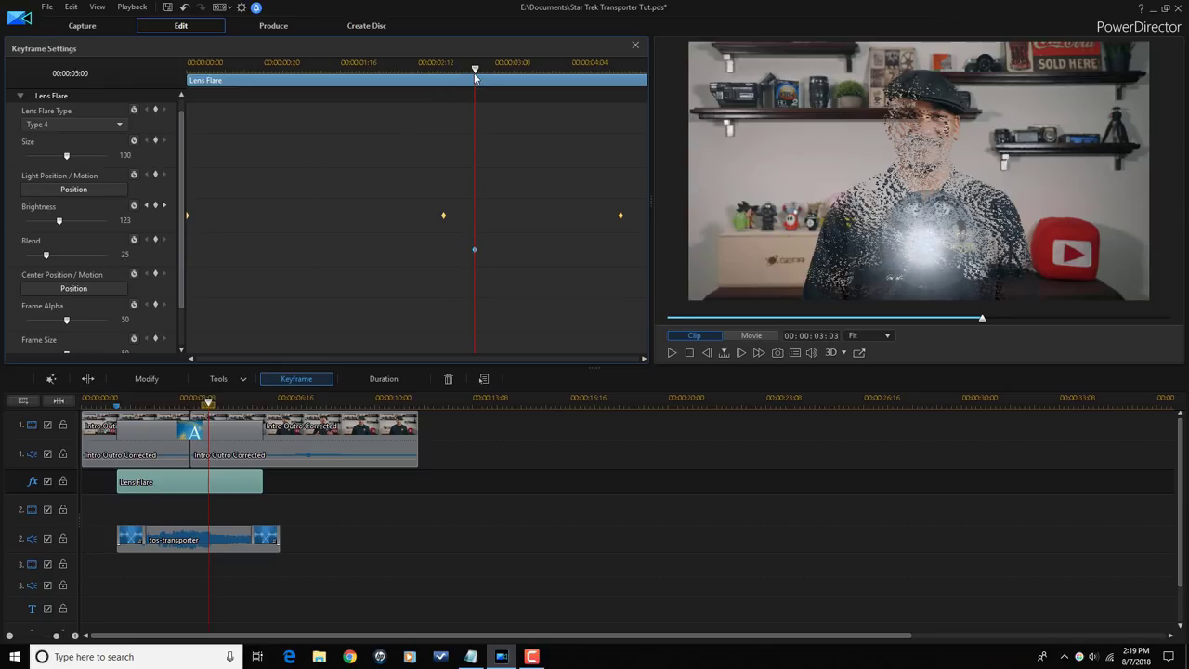
# Add Lens Flare Blend keyframes of 0 at the start of the effect and at 00:00:04:17
pyautogui.moveTo(477, 74)
pyautogui.mouseDown()
pyautogui.moveTo(419, 109)
pyautogui.moveTo(186, 149)
pyautogui.mouseUp()
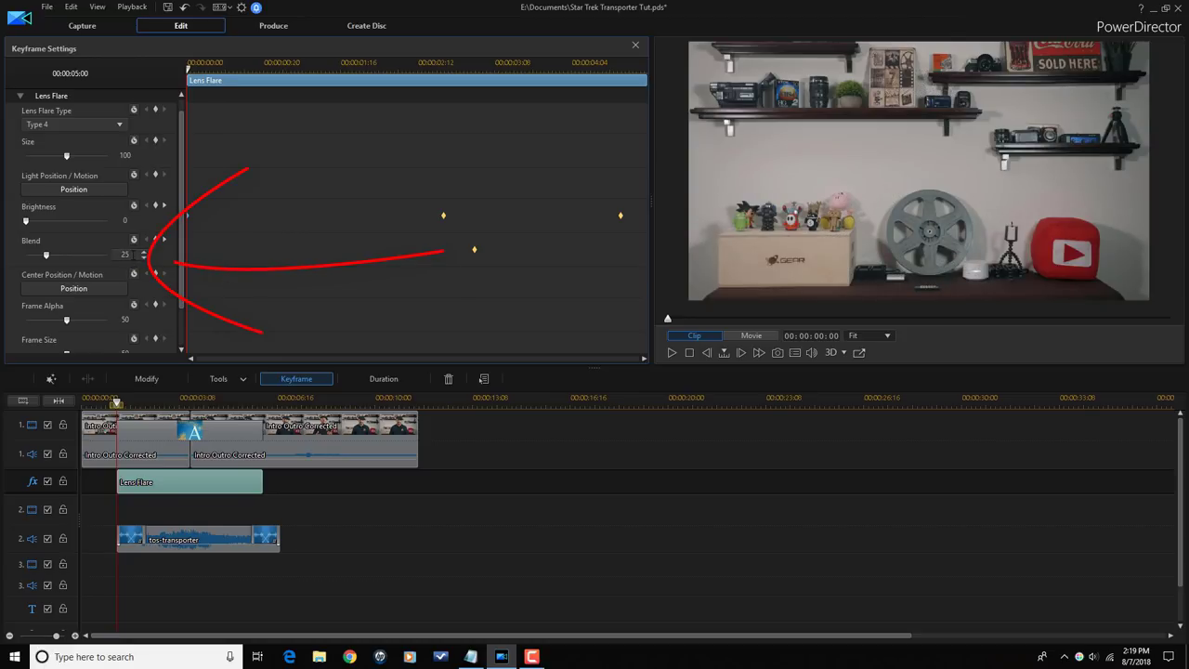
pyautogui.write('0')
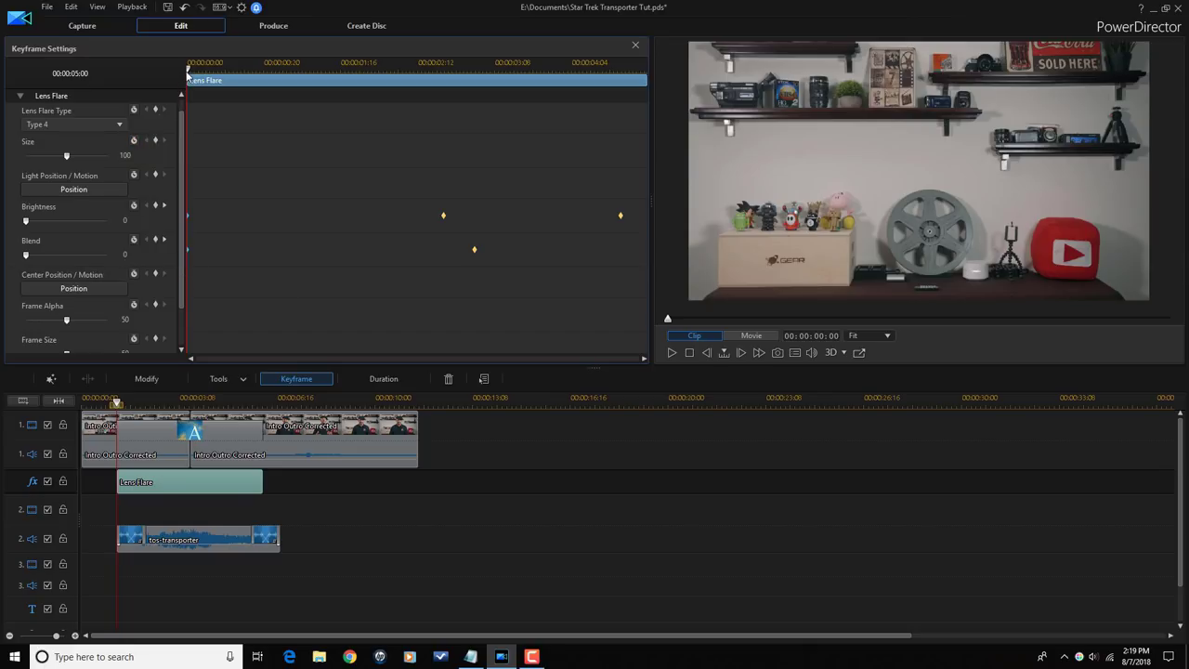
pyautogui.moveTo(186, 69); pyautogui.dragTo(623, 259)
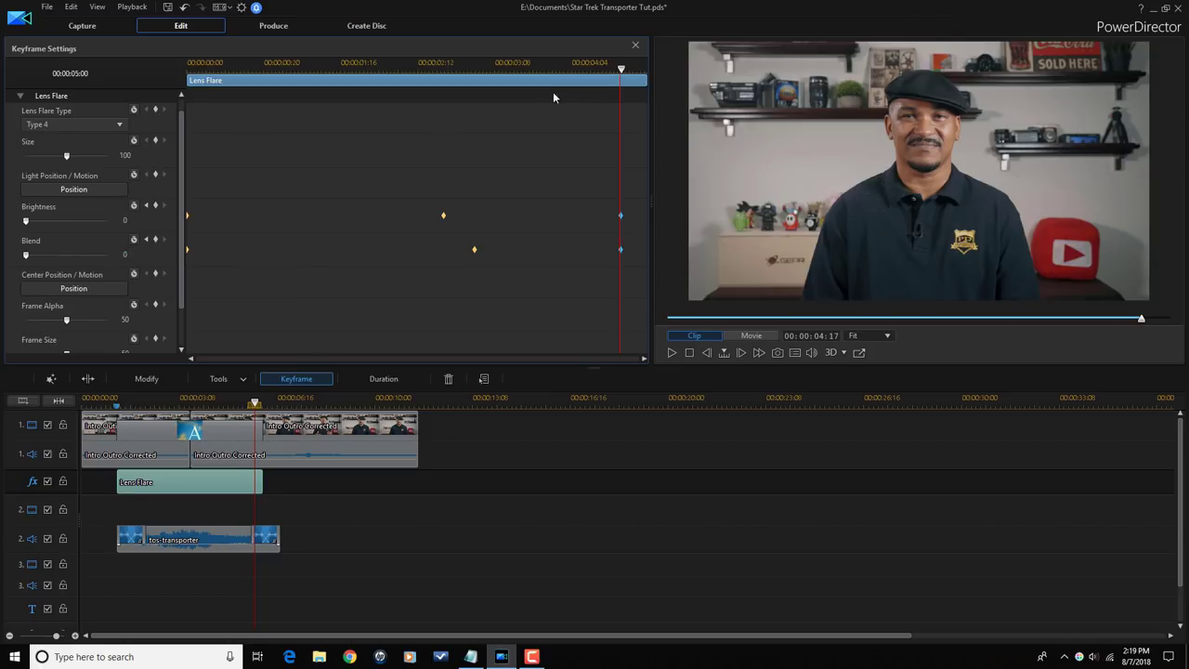
# Play the Lens Flare clip from its start to preview the combined Brightness and Blend animation
pyautogui.moveTo(622, 69); pyautogui.dragTo(187, 69)
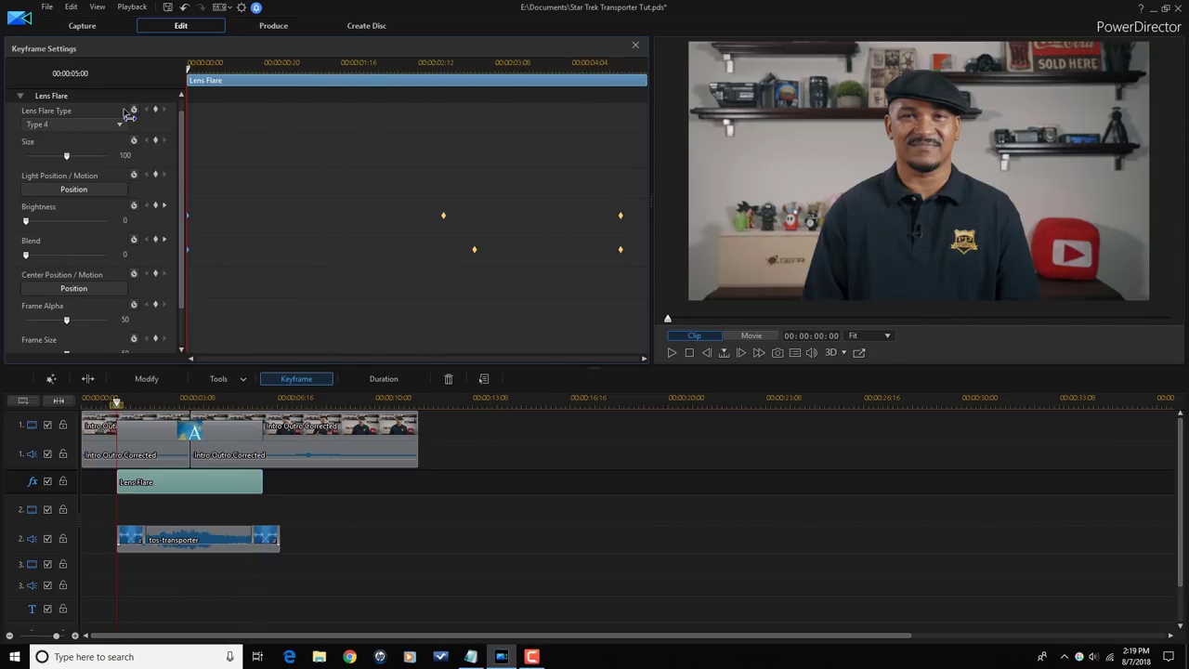
pyautogui.click(674, 357)
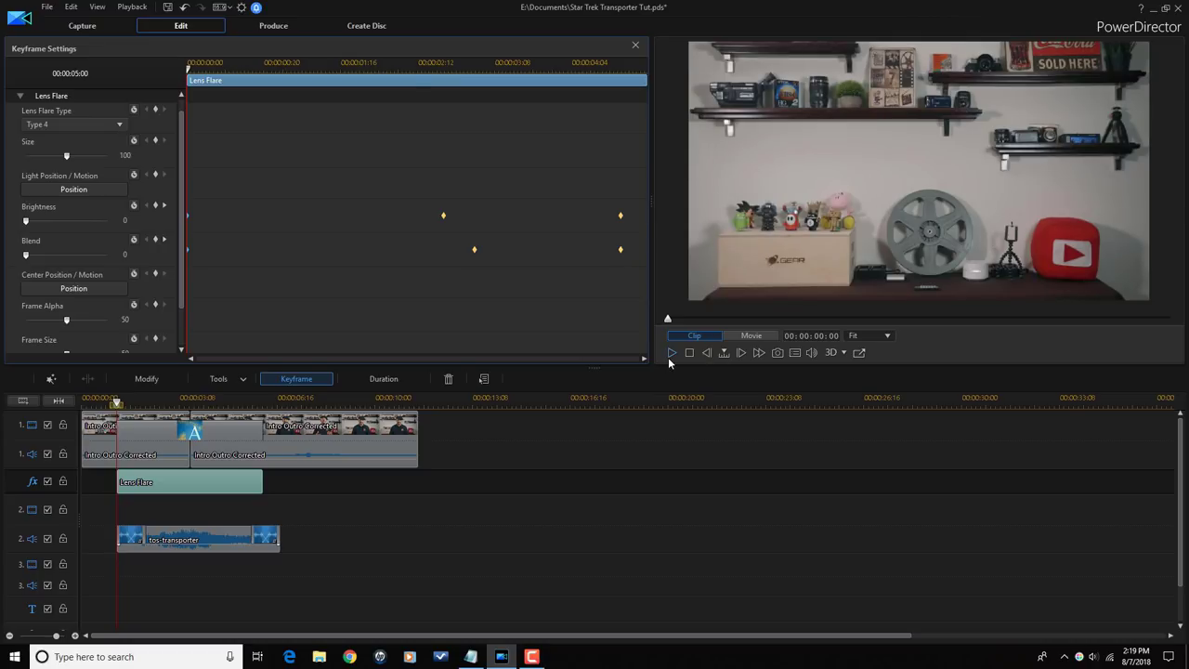
pyautogui.click(671, 359)
pyautogui.click(672, 353)
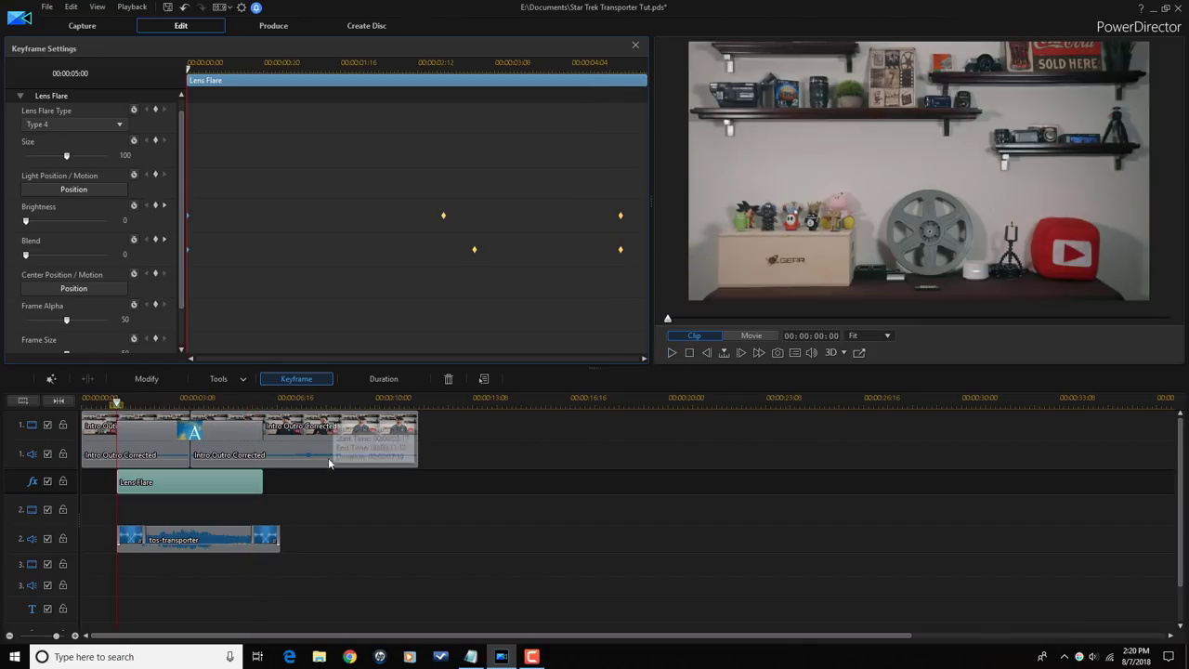
# Close the Lens Flare's keyframe settings and play the whole movie from 00:00:01:05 to preview the transporter effect with sound
pyautogui.click(637, 49)
pyautogui.click(497, 559)
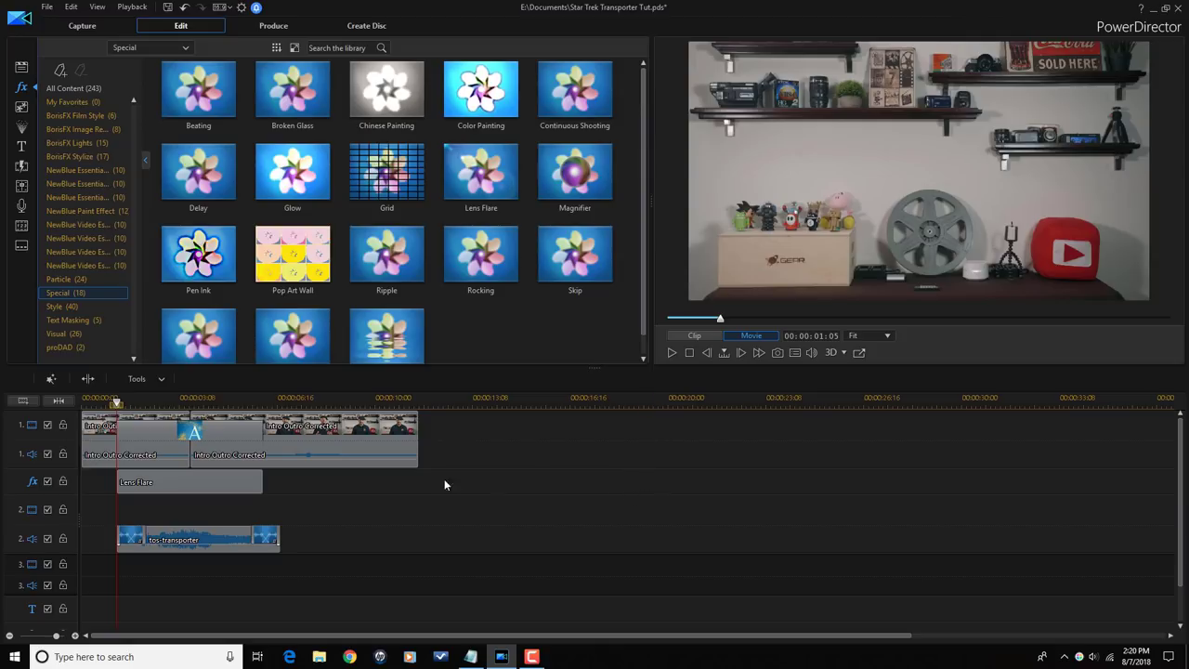
pyautogui.press('space')
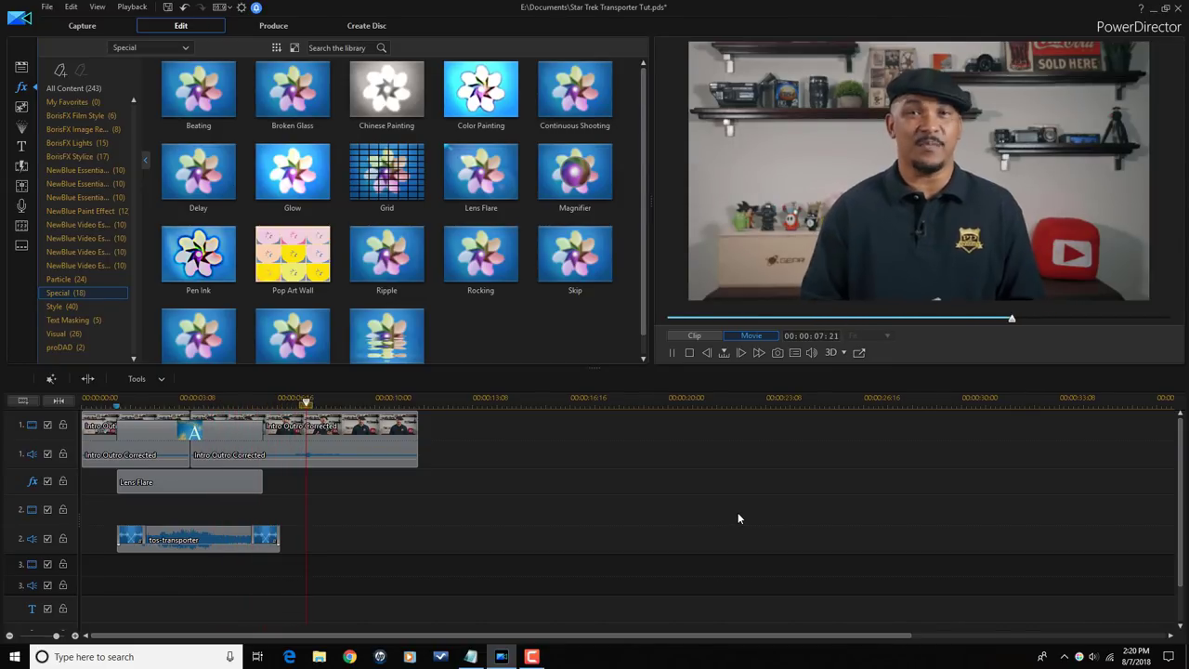
pyautogui.press('space')
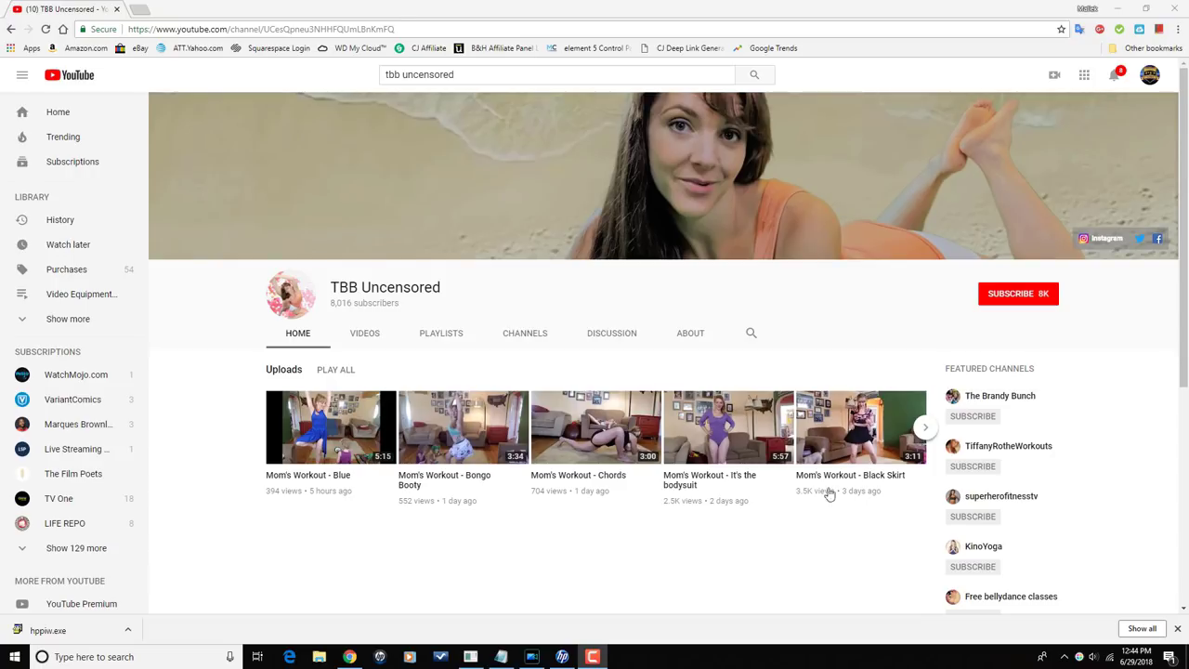
# Switch to the TBB Uncensored channel on YouTube in Chrome and browse its uploaded videos
pyautogui.click(364, 334)
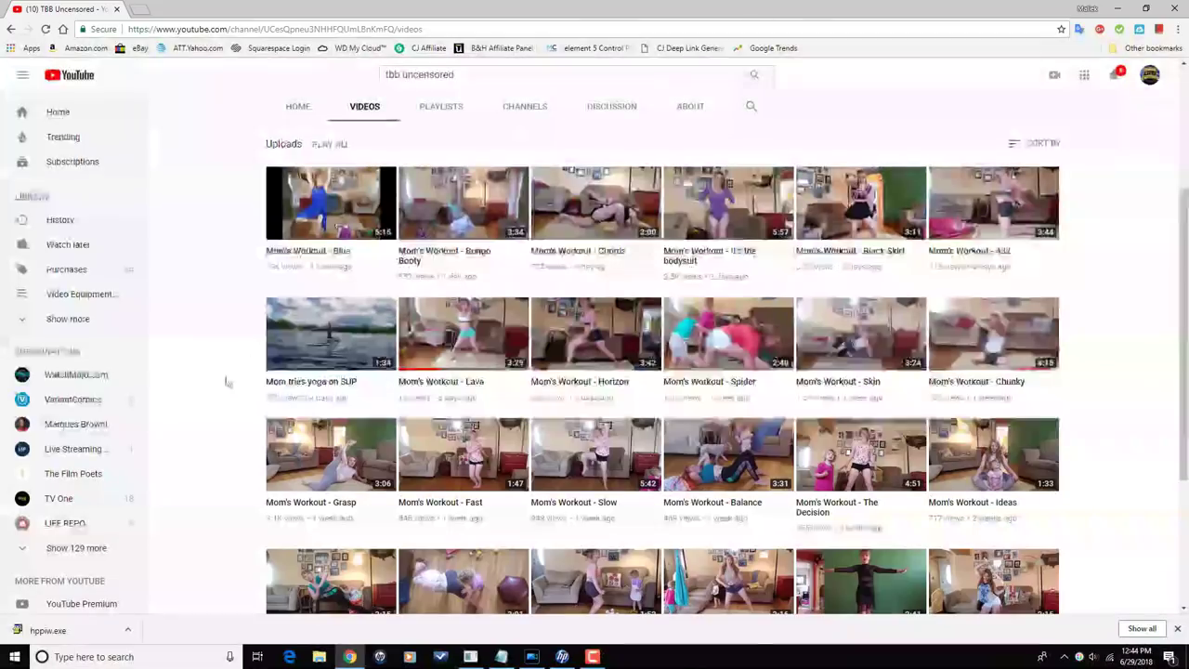